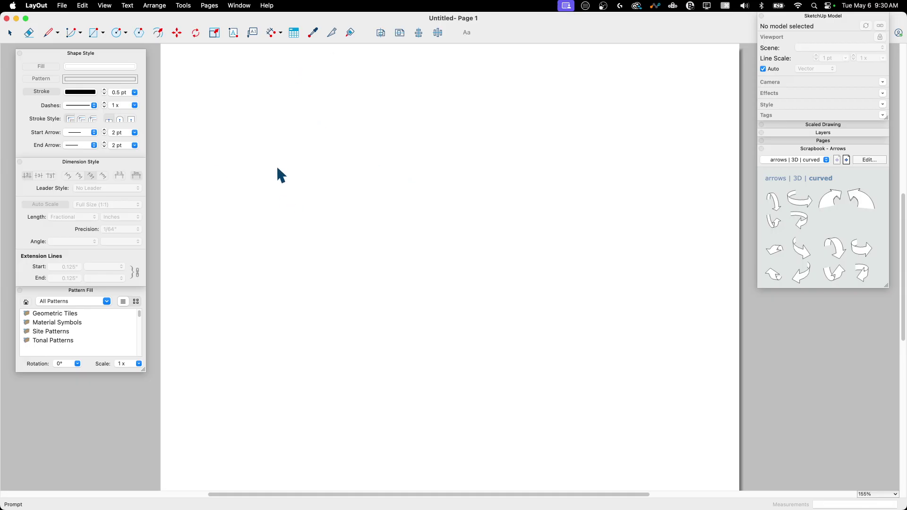
Scroll down and back up to browse the available scrapbooks.
{"action": "scroll", "coordinate": [277, 168], "scroll_direction": "down", "scroll_amount": 2}
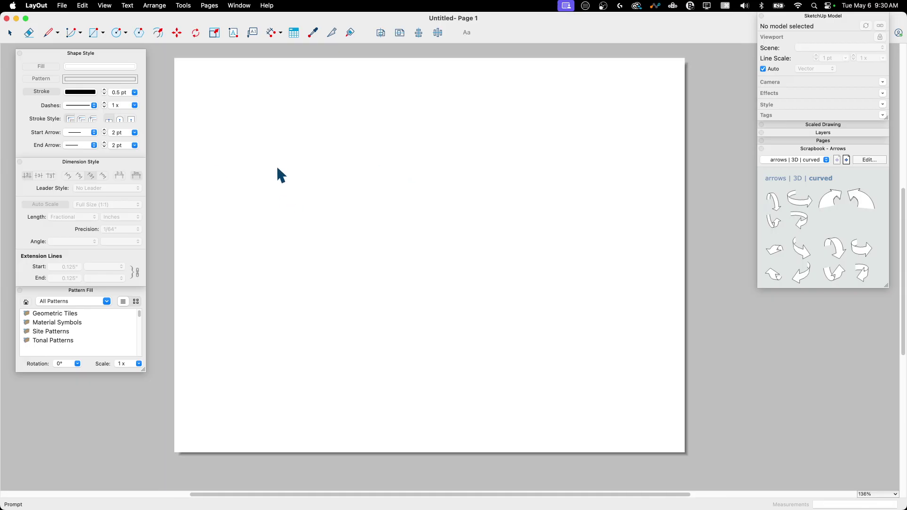
{"action": "scroll", "coordinate": [237, 109], "scroll_direction": "up", "scroll_amount": 1}
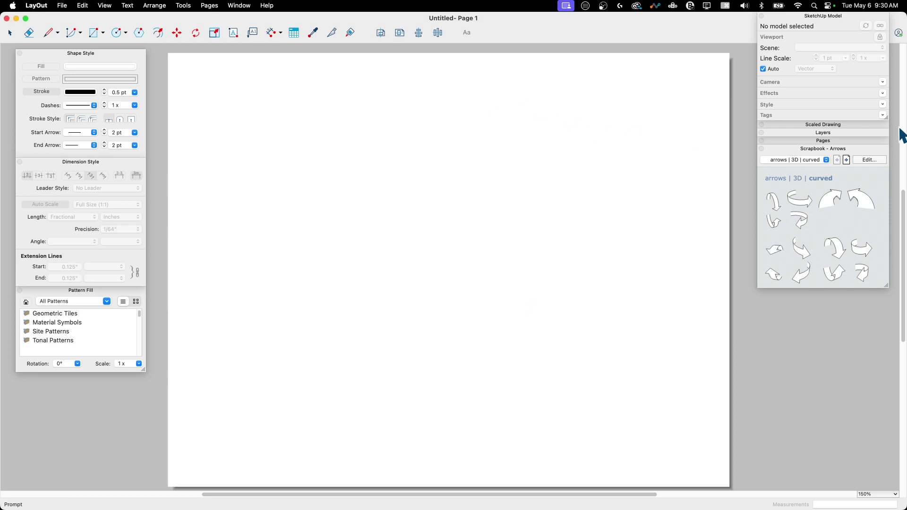
{"action": "left_click", "coordinate": [818, 159]}
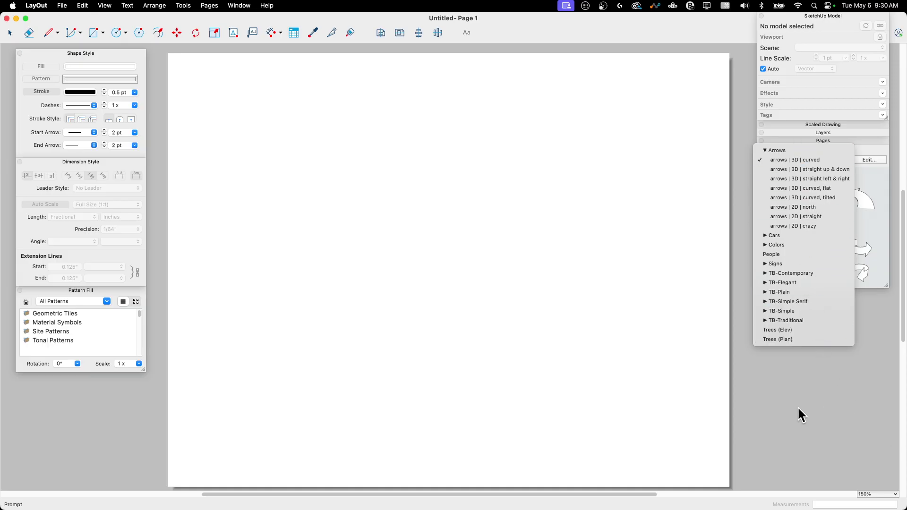
{"action": "left_click", "coordinate": [855, 399]}
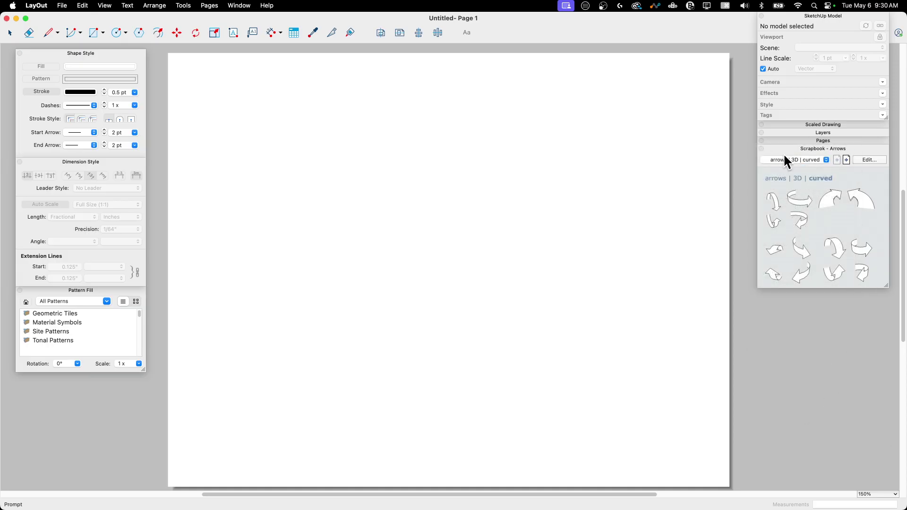
{"action": "left_click", "coordinate": [785, 158]}
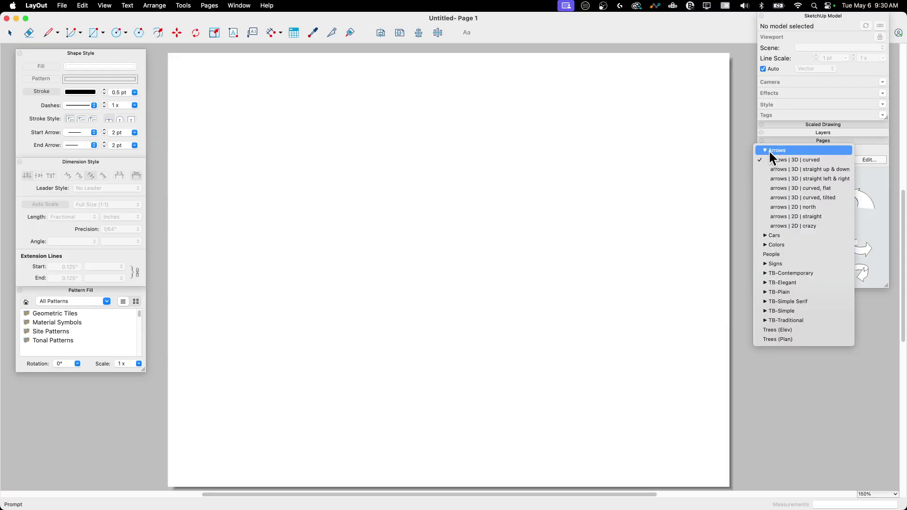
{"action": "left_click", "coordinate": [765, 149]}
{"action": "left_click", "coordinate": [775, 158]}
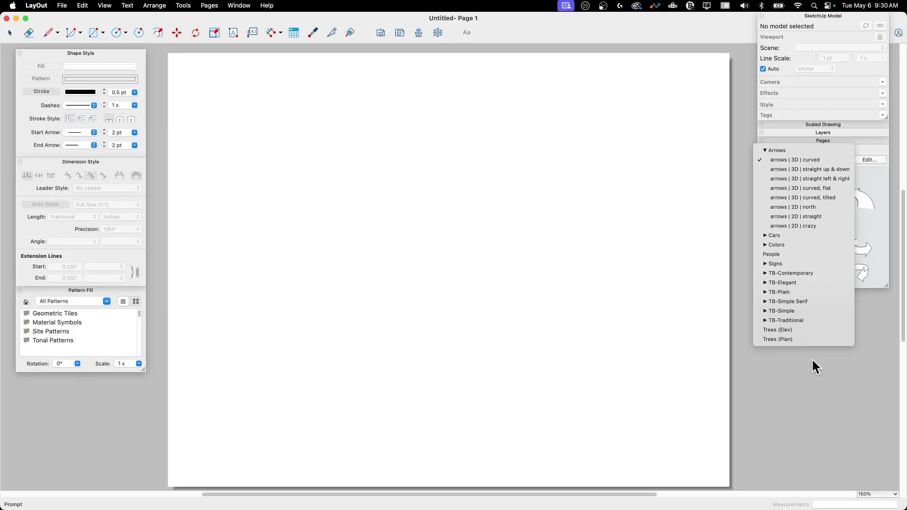
{"action": "left_click", "coordinate": [821, 386]}
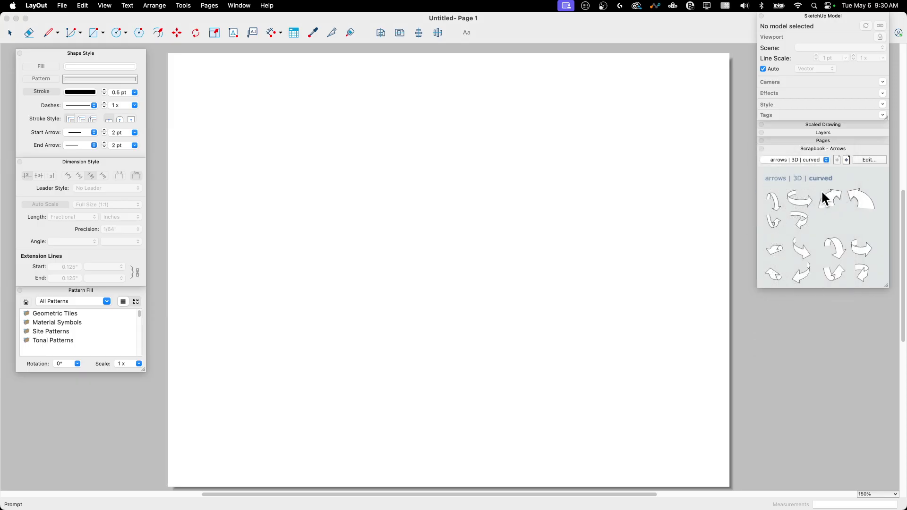
{"action": "left_click_drag", "start_coordinate": [823, 198], "coordinate": [299, 259]}
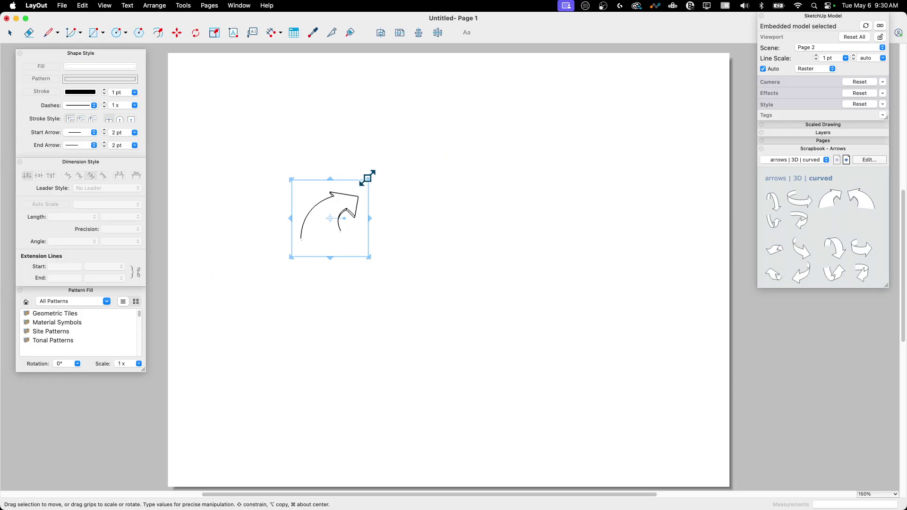
{"action": "left_click_drag", "start_coordinate": [368, 178], "coordinate": [446, 118]}
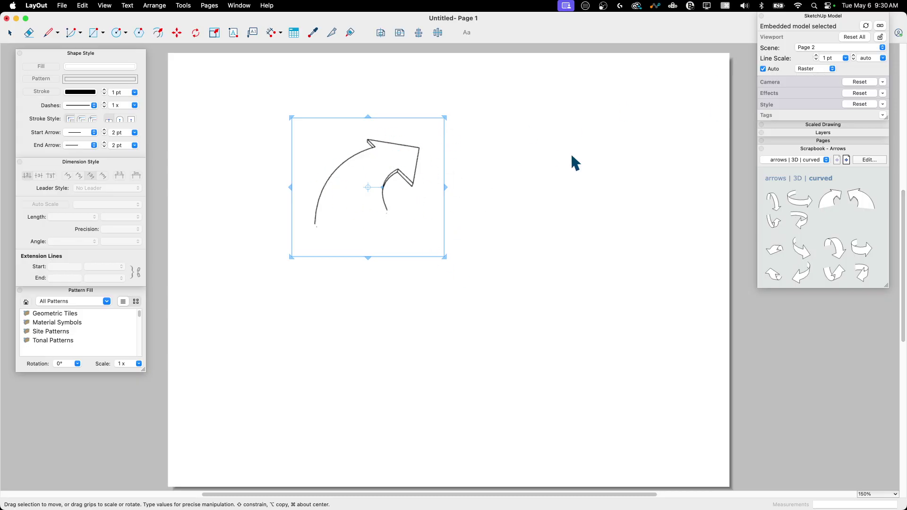
{"action": "key", "text": "Delete"}
From the People scrapbook, place an outlined man and a dark silhouette side by side.
{"action": "left_click", "coordinate": [804, 157]}
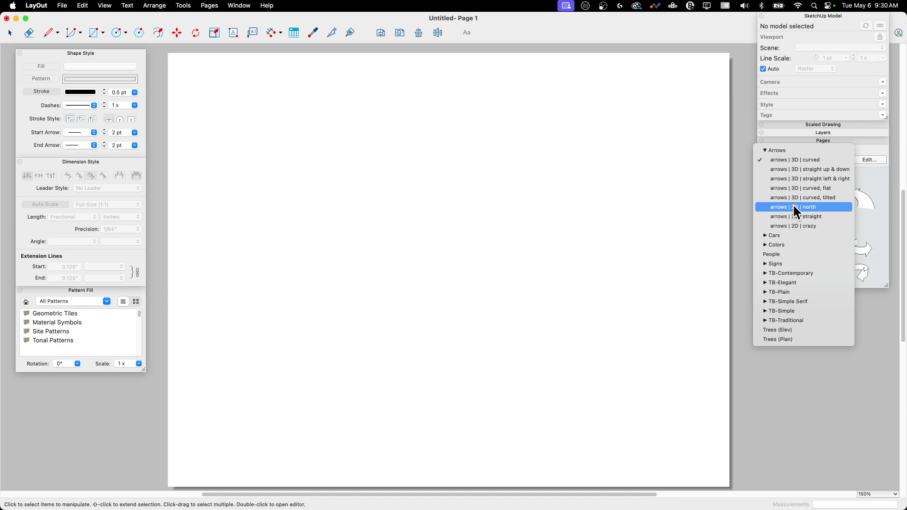
{"action": "left_click", "coordinate": [783, 254]}
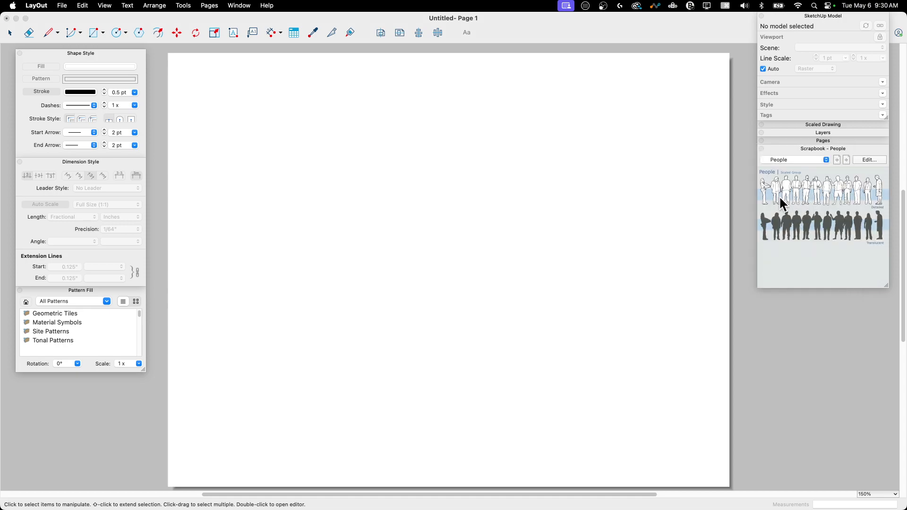
{"action": "left_click_drag", "start_coordinate": [787, 194], "coordinate": [262, 238]}
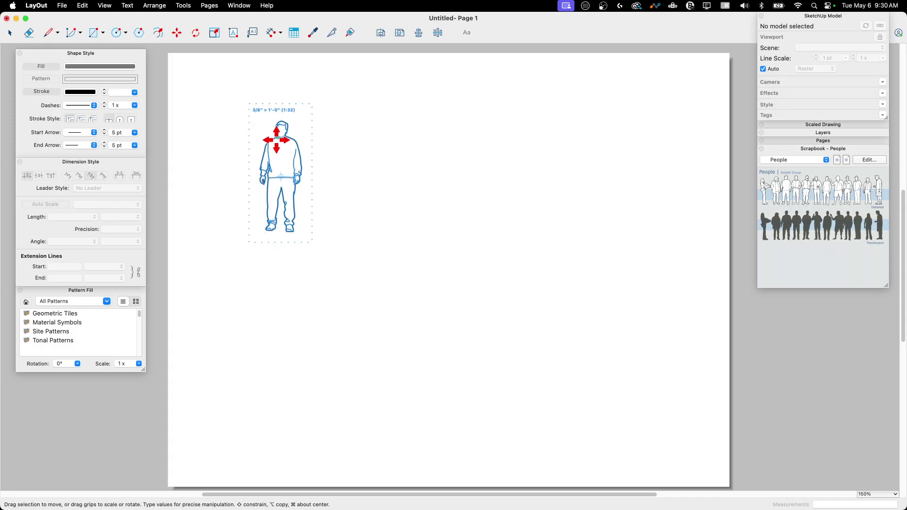
{"action": "left_click_drag", "start_coordinate": [785, 230], "coordinate": [334, 229]}
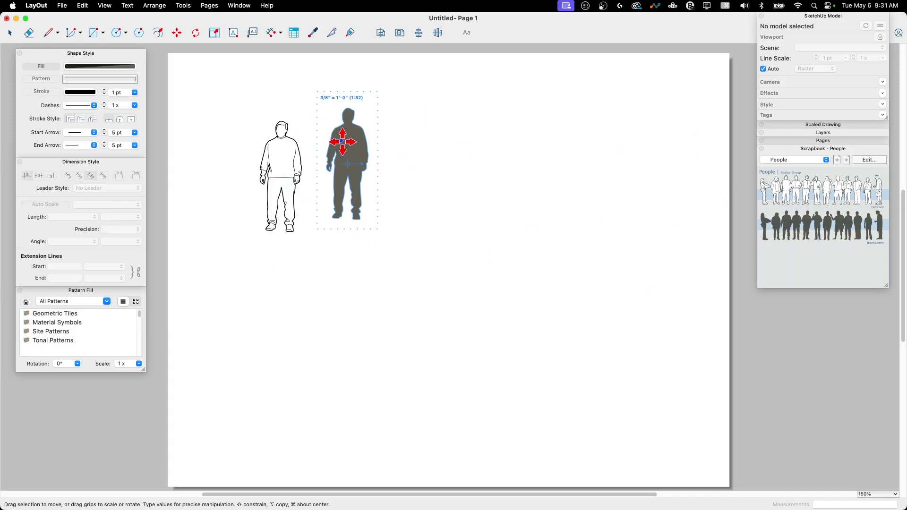
{"action": "left_click_drag", "start_coordinate": [345, 142], "coordinate": [329, 154]}
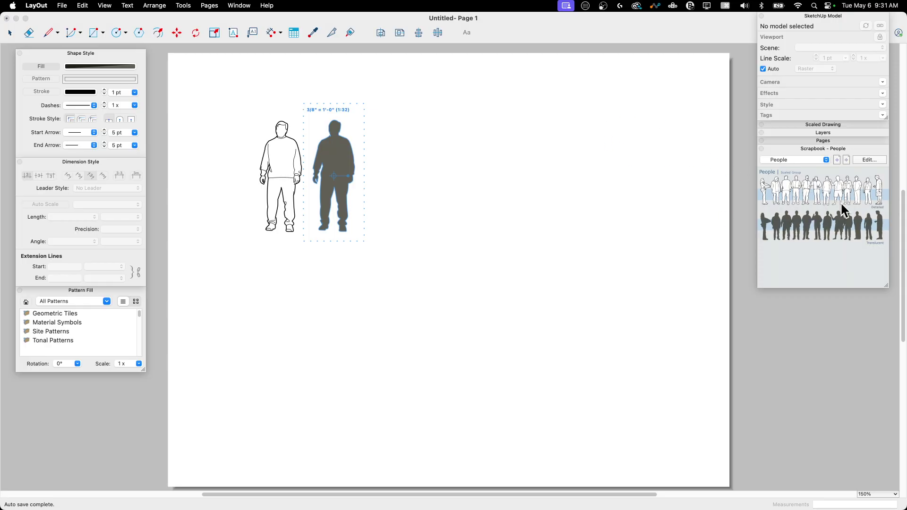
Drag a selection box around both person figures.
{"action": "left_click", "coordinate": [857, 182]}
{"action": "left_click", "coordinate": [687, 206]}
{"action": "left_click", "coordinate": [768, 199]}
{"action": "left_click", "coordinate": [545, 173]}
{"action": "left_click_drag", "start_coordinate": [523, 128], "coordinate": [216, 214]}
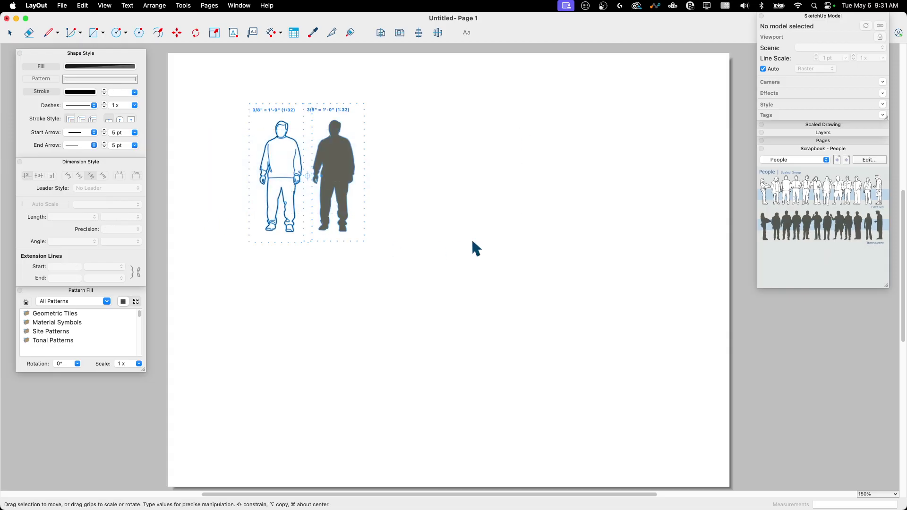
Delete both person figures, keep the People scrapbook, and pick the Circle tool.
{"action": "key", "text": "Delete"}
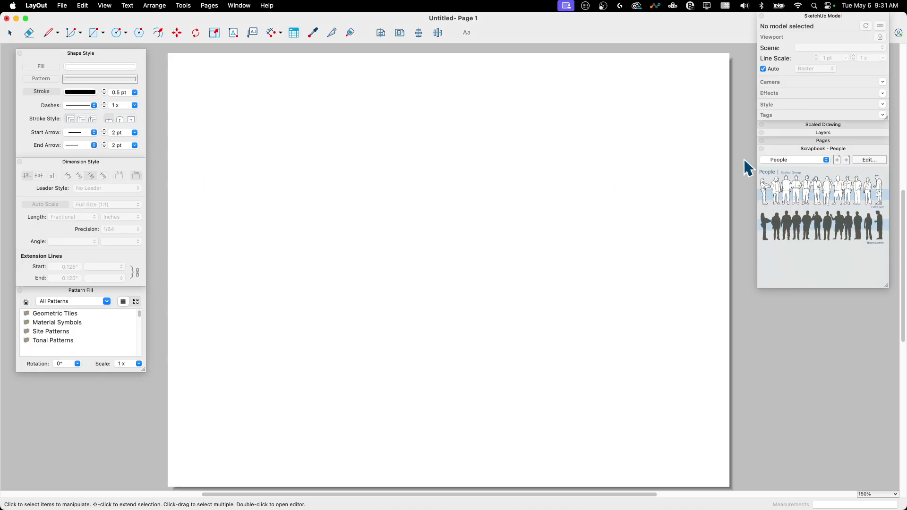
{"action": "left_click", "coordinate": [784, 160]}
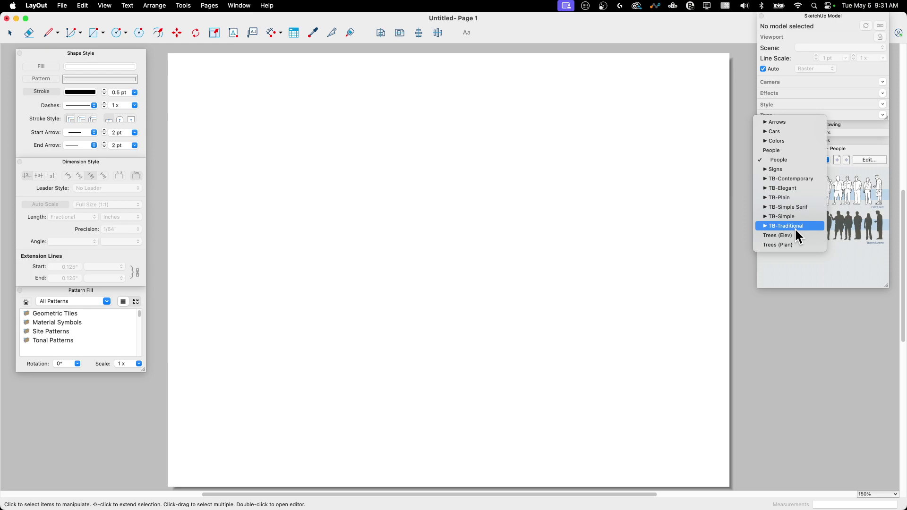
{"action": "left_click", "coordinate": [551, 221]}
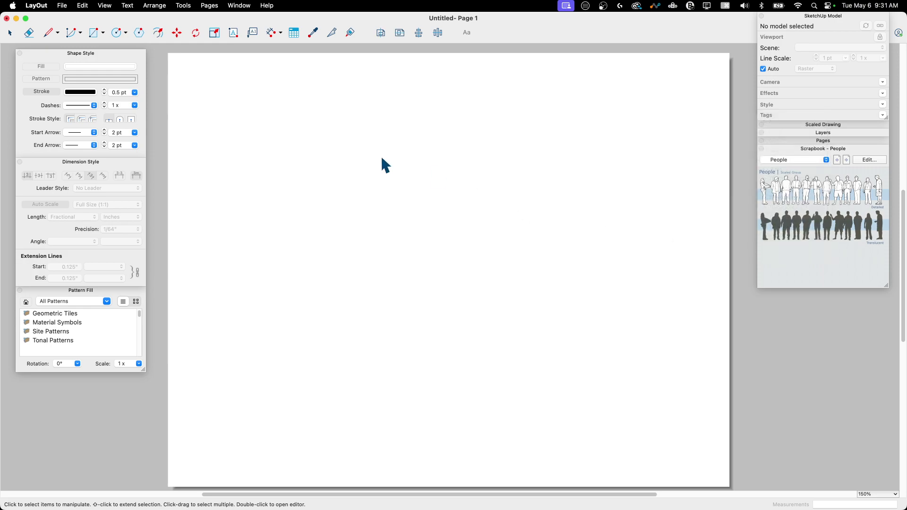
{"action": "left_click", "coordinate": [117, 33]}
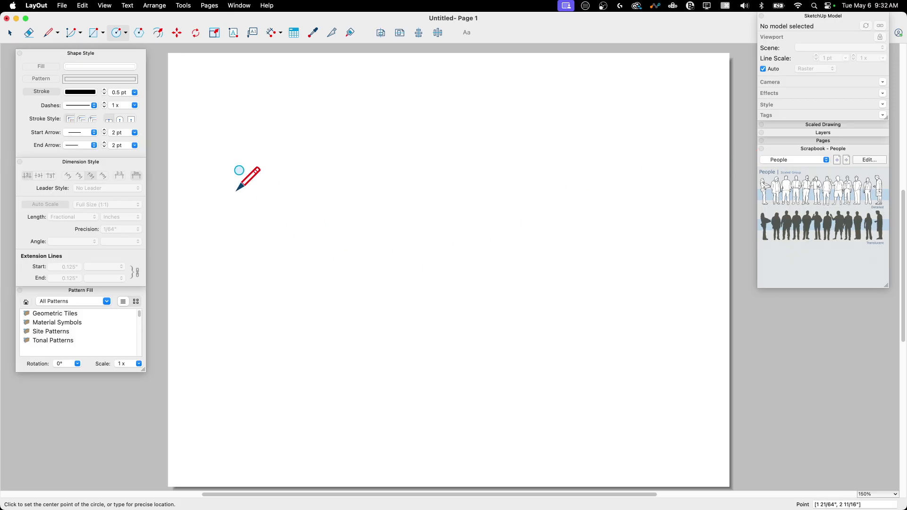
Draw a circle and make three progressively smaller copies in a row to its right.
{"action": "left_click", "coordinate": [246, 168]}
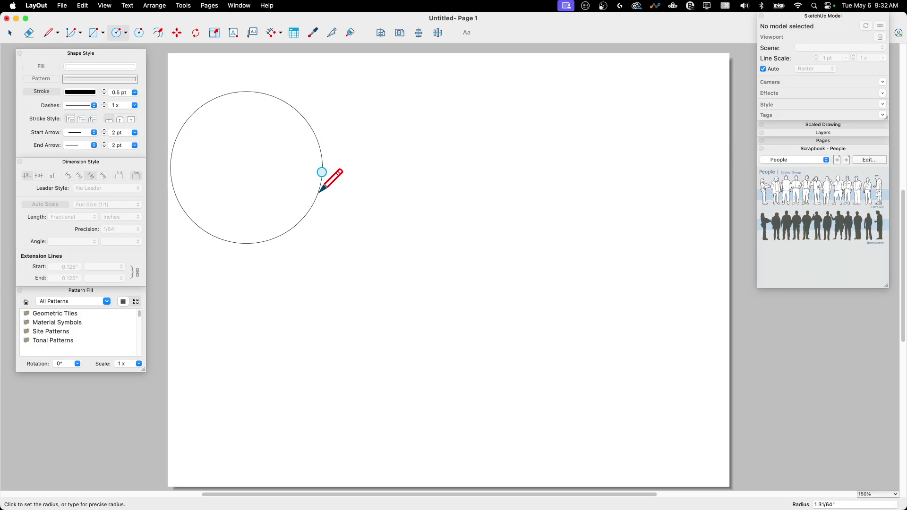
{"action": "left_click", "coordinate": [318, 177]}
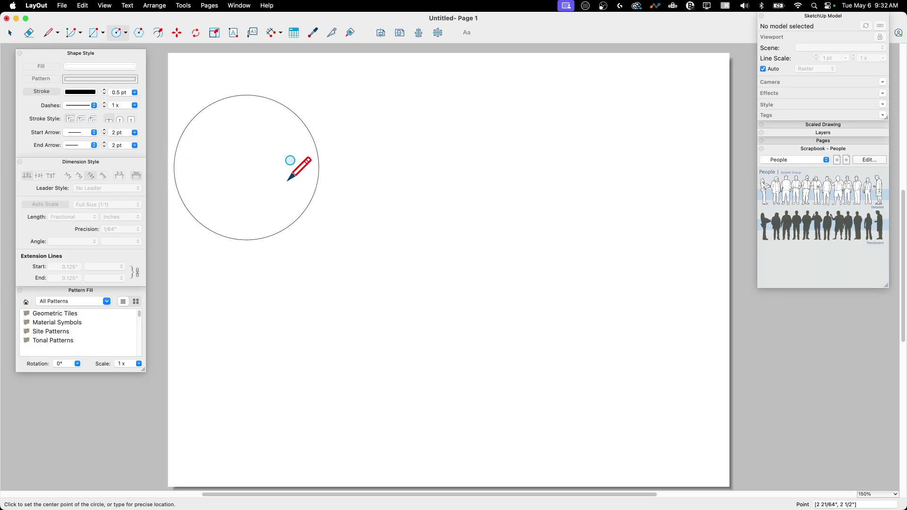
{"action": "key", "text": "space"}
{"action": "left_click", "coordinate": [253, 240]}
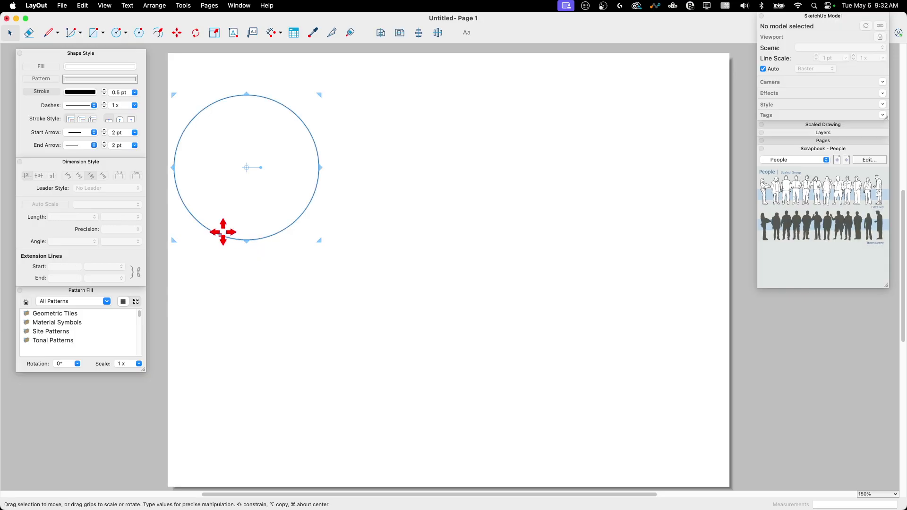
{"action": "left_click_drag", "start_coordinate": [219, 234], "coordinate": [374, 235], "text": "alt"}
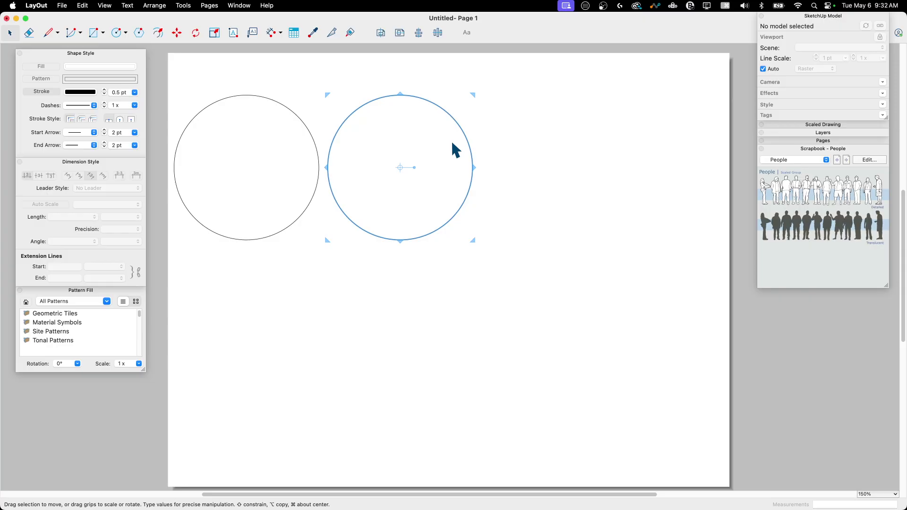
{"action": "left_click_drag", "start_coordinate": [474, 96], "coordinate": [430, 139]}
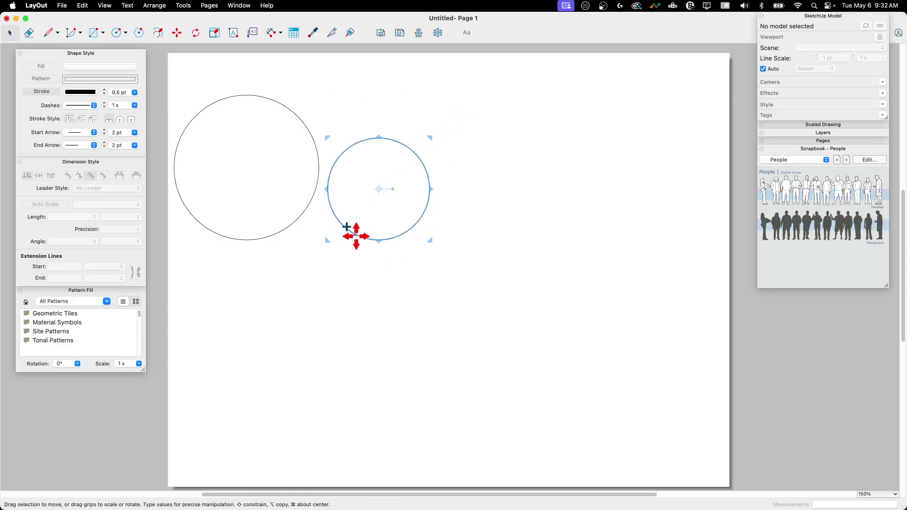
{"action": "left_click_drag", "start_coordinate": [347, 226], "coordinate": [463, 227], "text": "alt"}
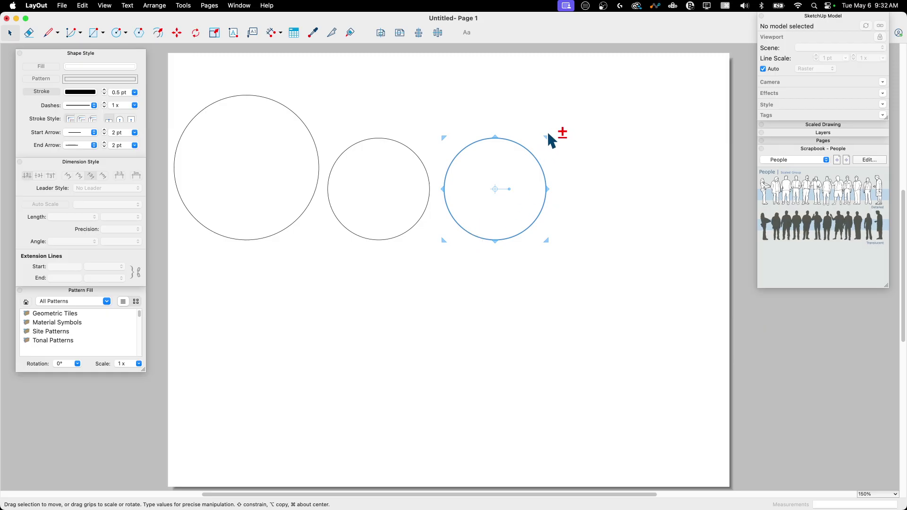
{"action": "left_click_drag", "start_coordinate": [547, 138], "coordinate": [510, 169]}
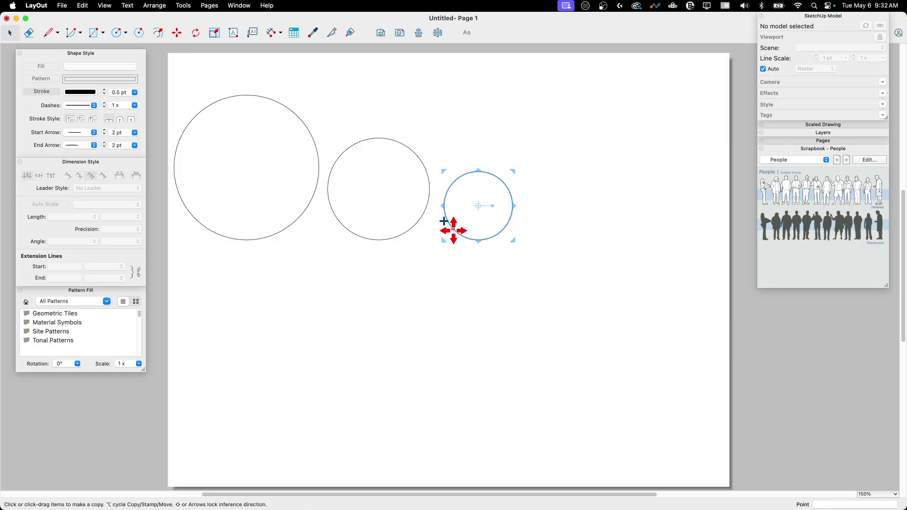
{"action": "left_click_drag", "start_coordinate": [453, 230], "coordinate": [542, 231], "text": "alt"}
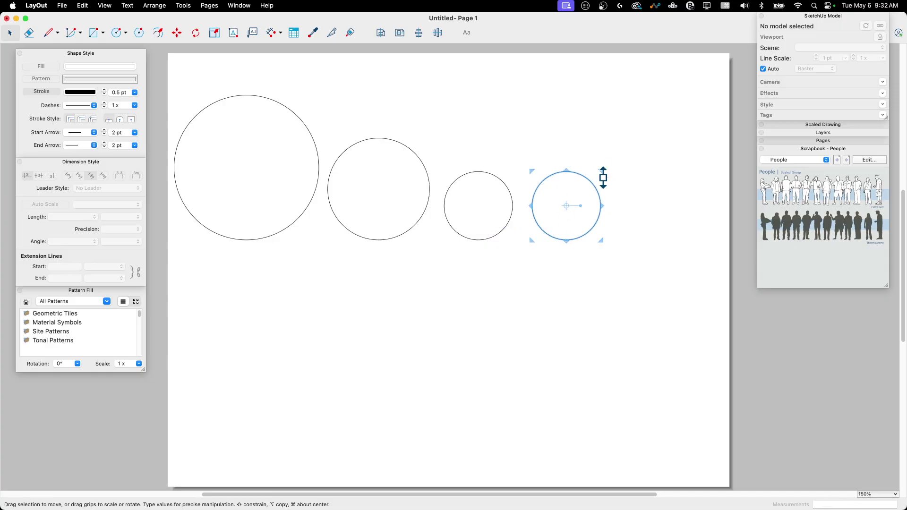
{"action": "left_click_drag", "start_coordinate": [604, 177], "coordinate": [575, 196]}
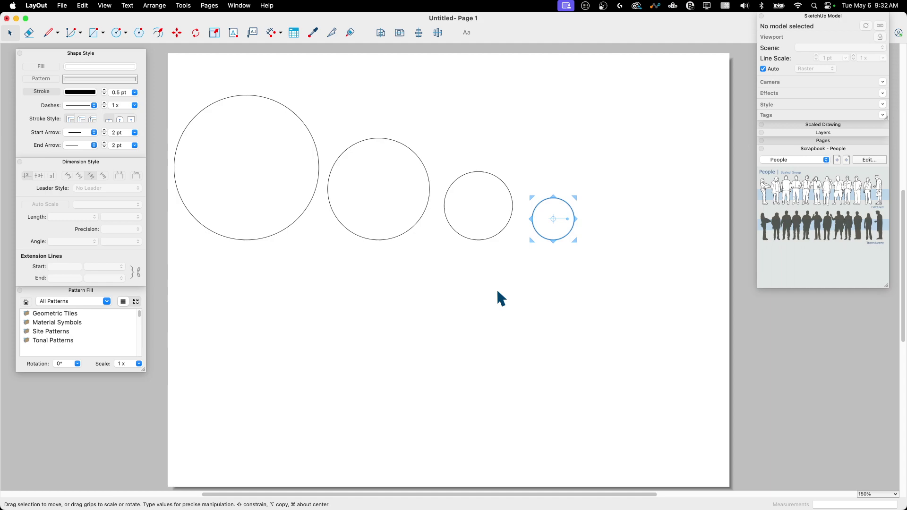
Move all four circles slightly to the right together.
{"action": "left_click", "coordinate": [670, 101]}
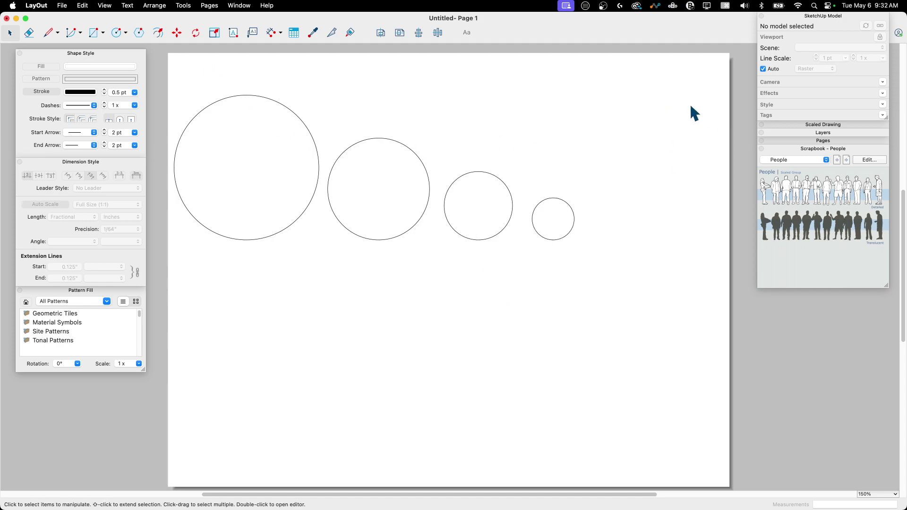
{"action": "left_click_drag", "start_coordinate": [716, 106], "coordinate": [286, 303]}
{"action": "key", "text": "m"}
{"action": "left_click", "coordinate": [304, 209]}
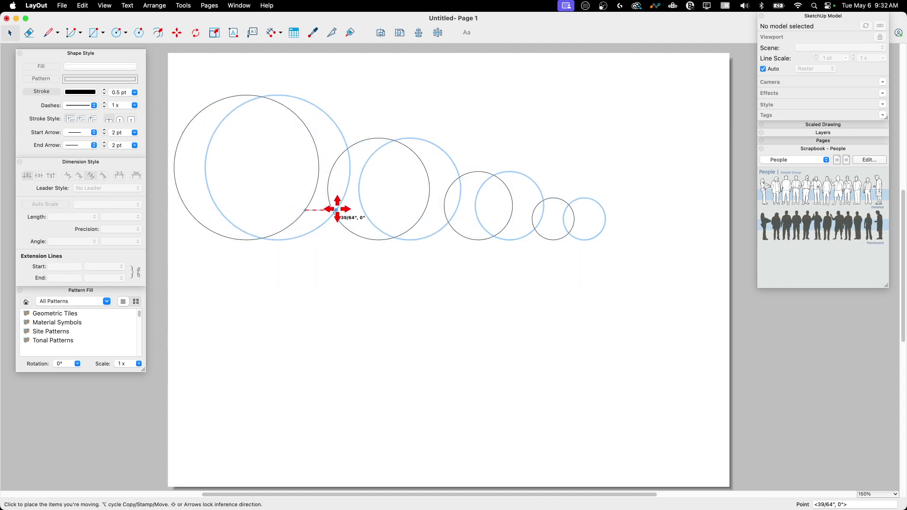
{"action": "left_click", "coordinate": [343, 209]}
{"action": "left_click", "coordinate": [834, 407]}
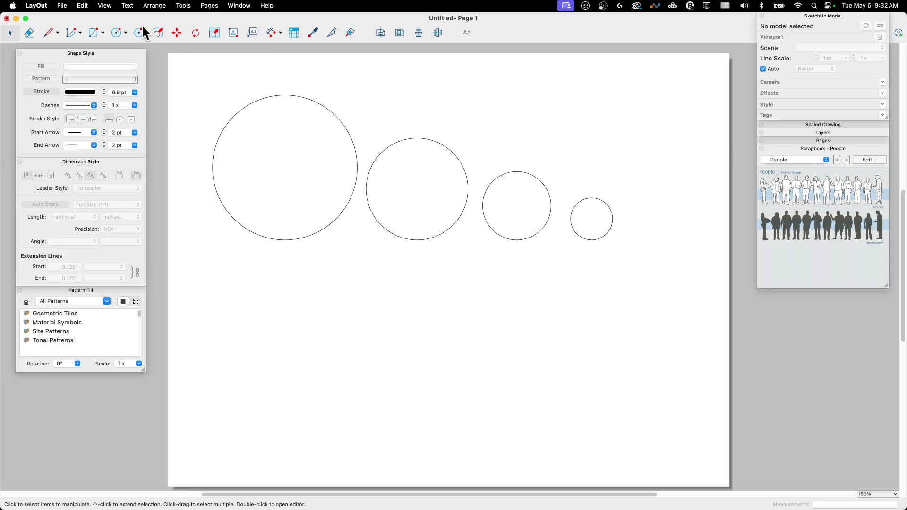
{"action": "left_click", "coordinate": [62, 7]}
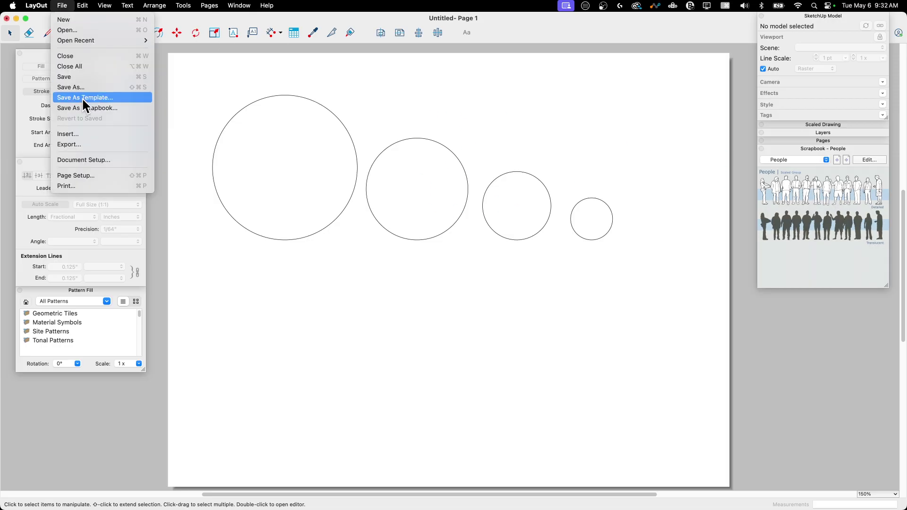
{"action": "mouse_move", "coordinate": [34, 8]}
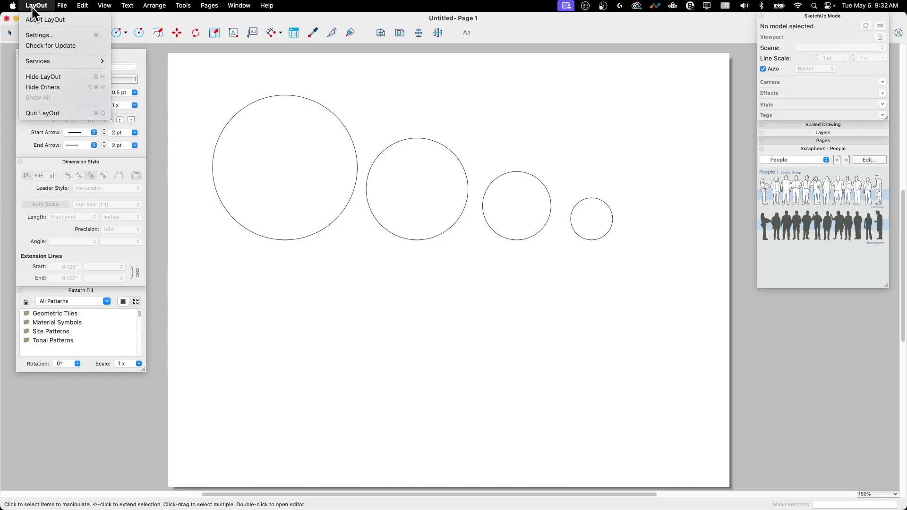
{"action": "left_click", "coordinate": [38, 35]}
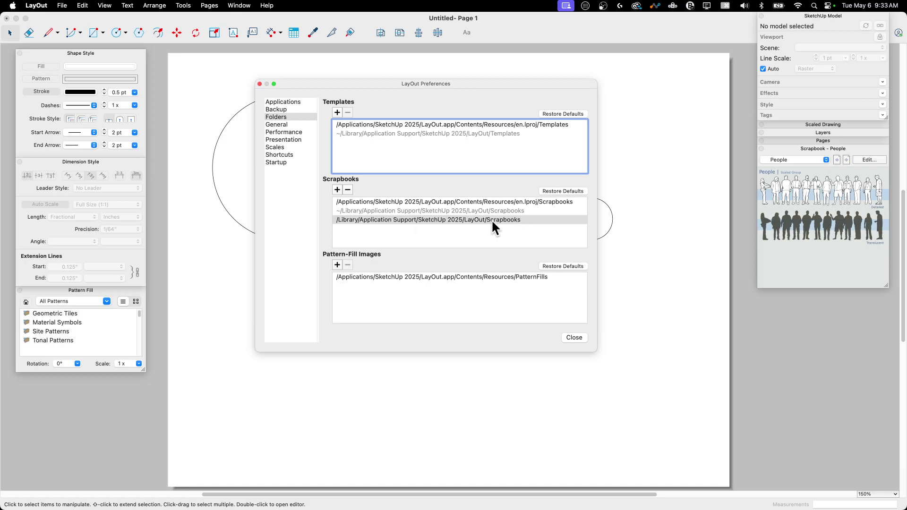
Save the page as scrapbook 'Sample' in /Library/.../LayOut/Scrapbooks.
{"action": "left_click", "coordinate": [574, 337]}
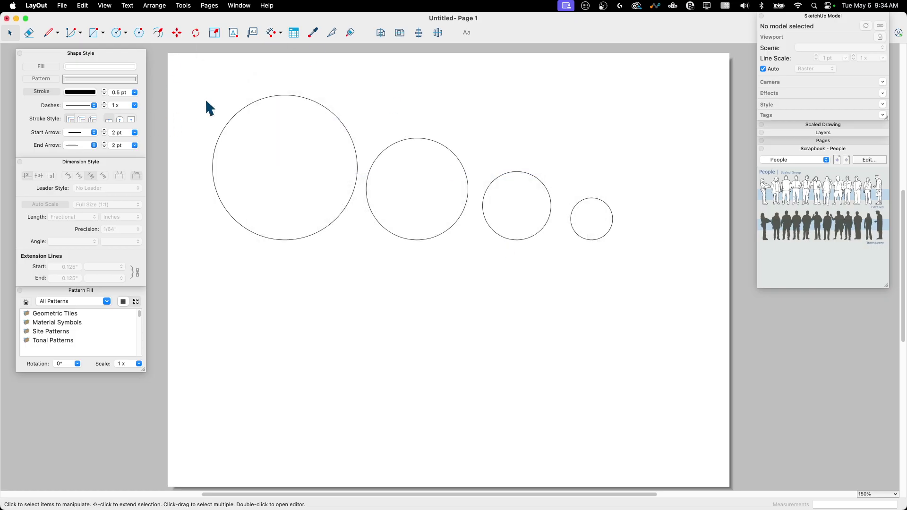
{"action": "left_click", "coordinate": [62, 6]}
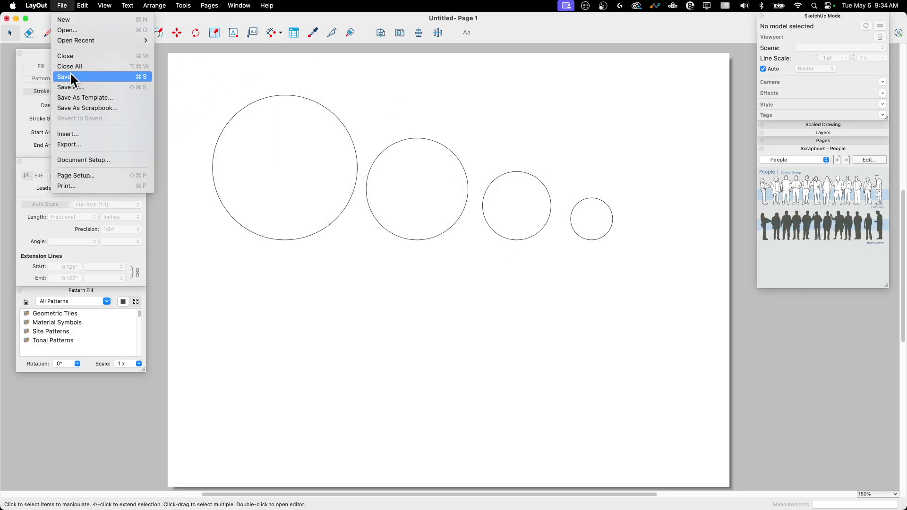
{"action": "left_click", "coordinate": [120, 110]}
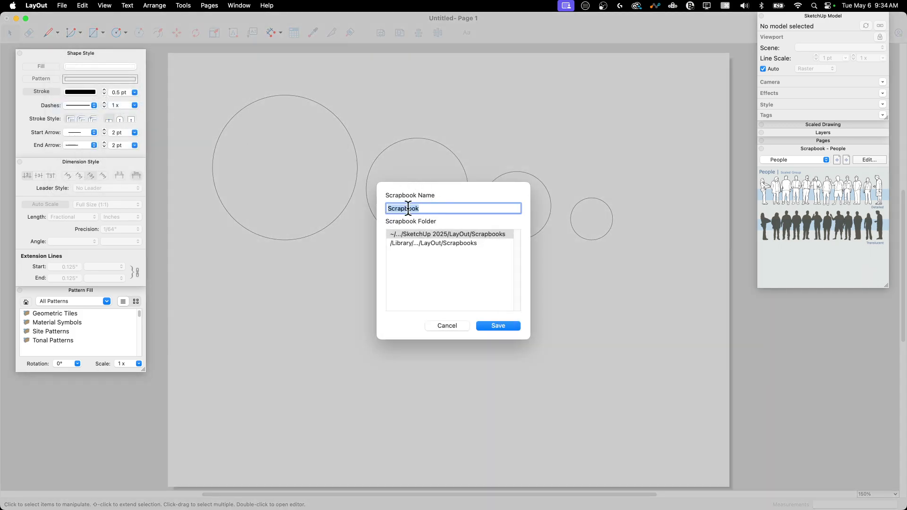
{"action": "left_click", "coordinate": [424, 208]}
{"action": "double_click", "coordinate": [424, 209]}
{"action": "type", "text": "Sample"}
{"action": "left_click", "coordinate": [397, 242]}
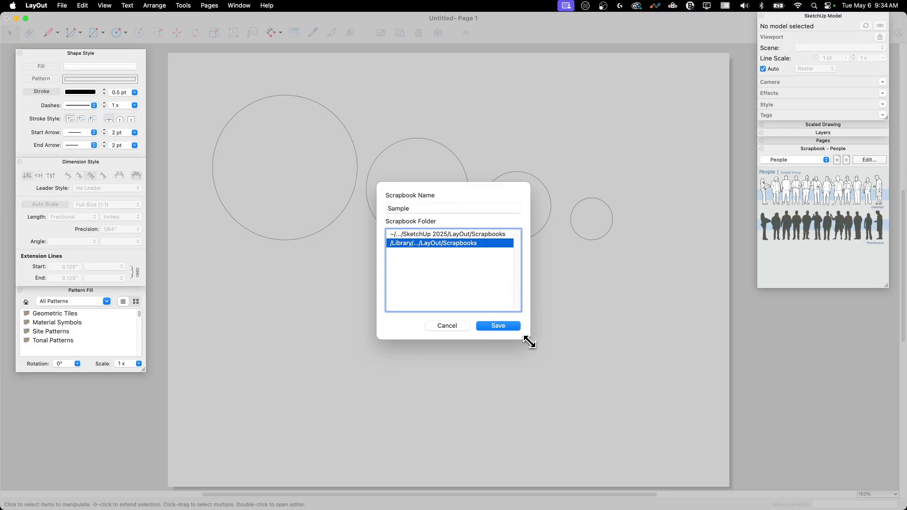
{"action": "left_click_drag", "start_coordinate": [531, 339], "coordinate": [626, 350]}
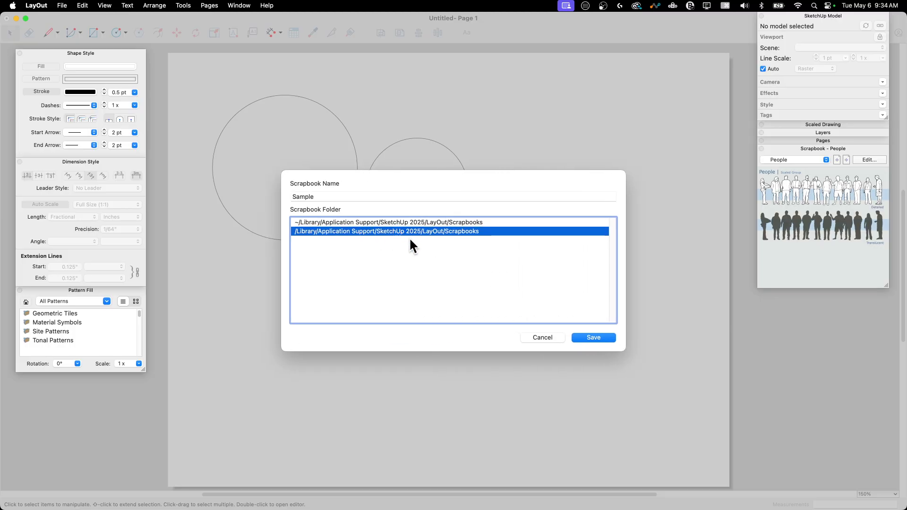
{"action": "left_click", "coordinate": [589, 337]}
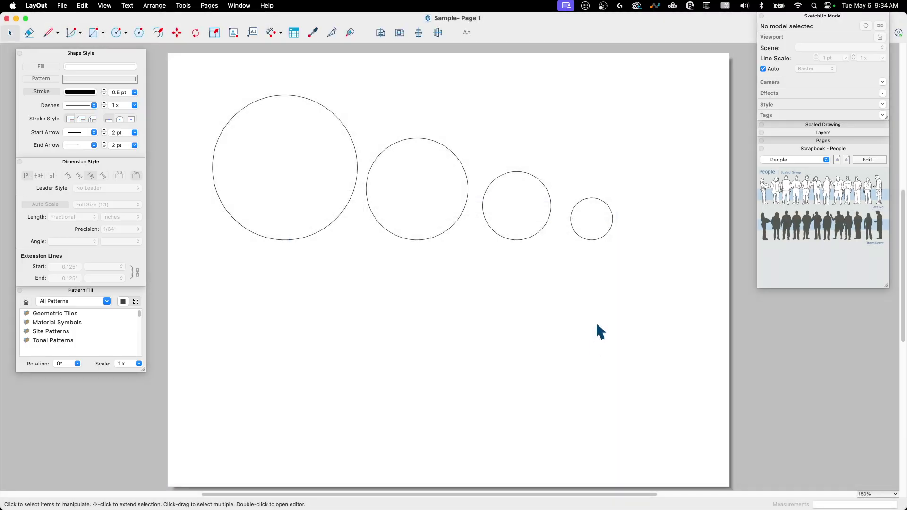
Show the Sample scrapbook and create a new blank Letter Portrait document.
{"action": "left_click", "coordinate": [782, 162]}
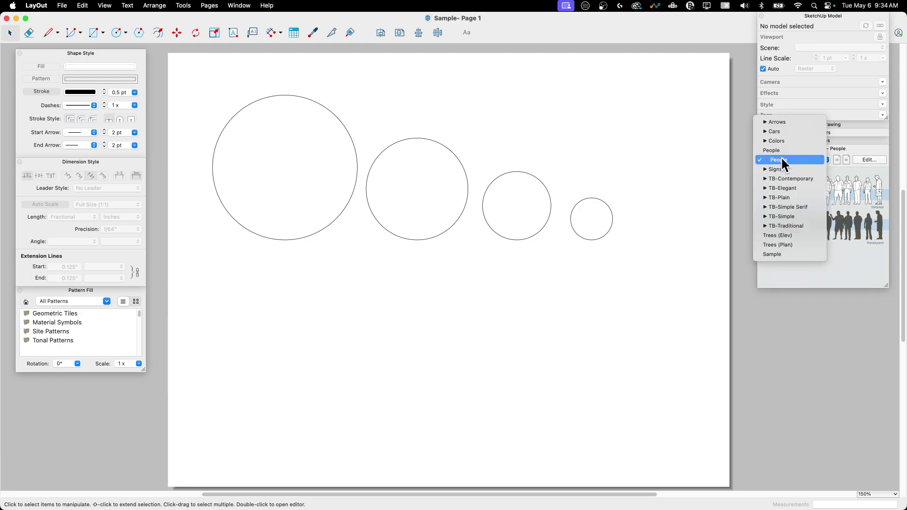
{"action": "left_click", "coordinate": [801, 257]}
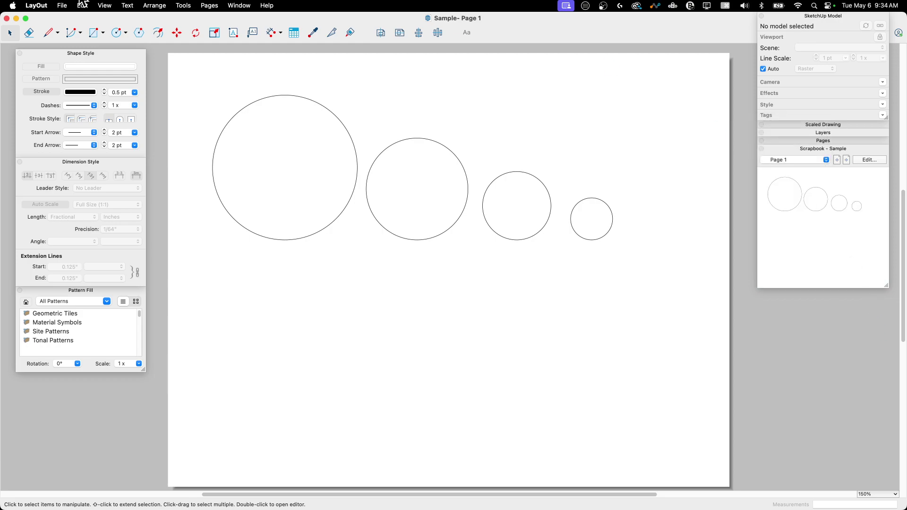
{"action": "left_click", "coordinate": [61, 6]}
{"action": "left_click", "coordinate": [360, 89]}
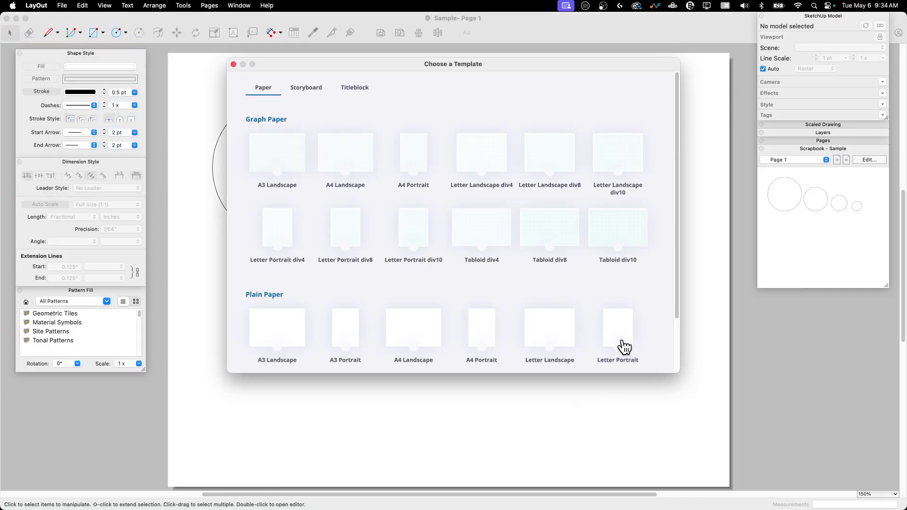
{"action": "double_click", "coordinate": [619, 333]}
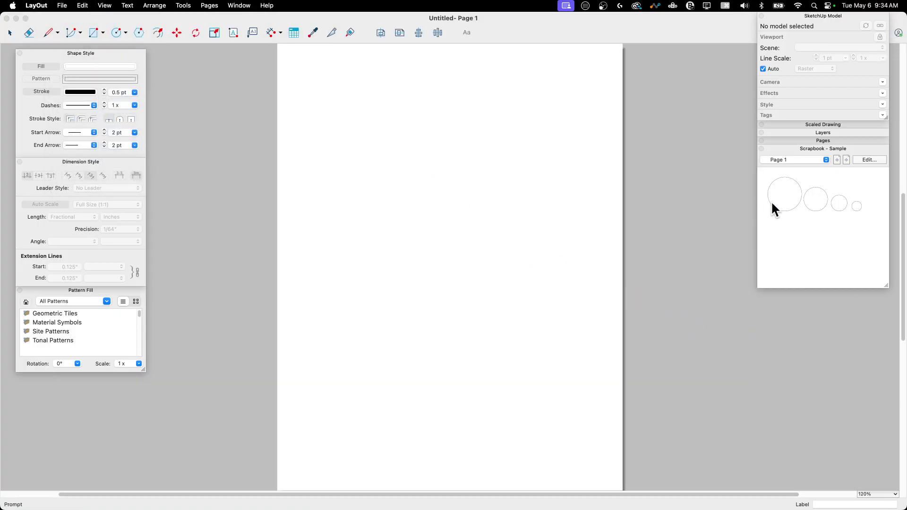
Place the large Sample circle with a small one inside, then return to the Sample document.
{"action": "left_click_drag", "start_coordinate": [764, 185], "coordinate": [380, 144]}
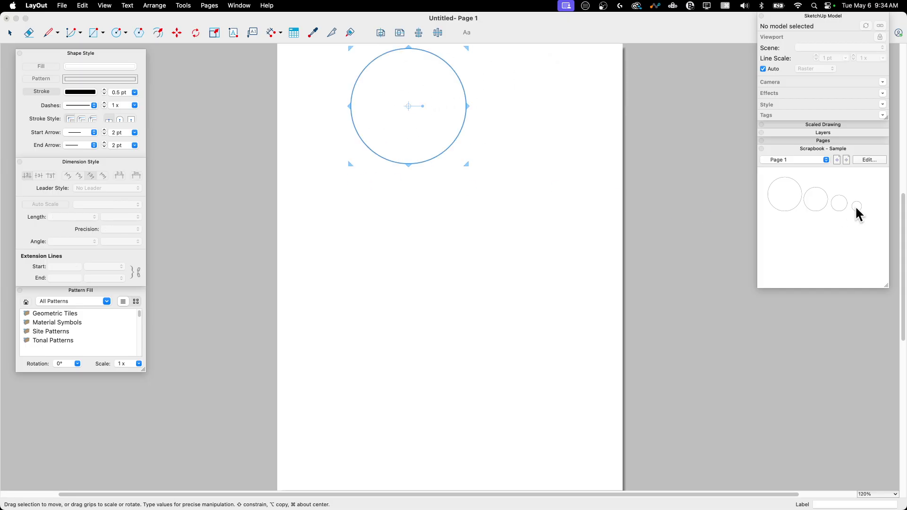
{"action": "left_click_drag", "start_coordinate": [844, 204], "coordinate": [416, 141]}
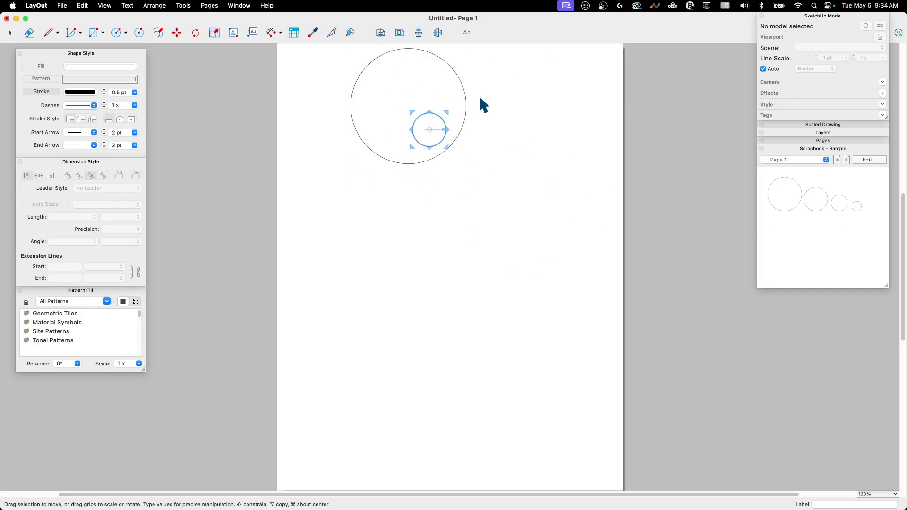
{"action": "left_click", "coordinate": [676, 215]}
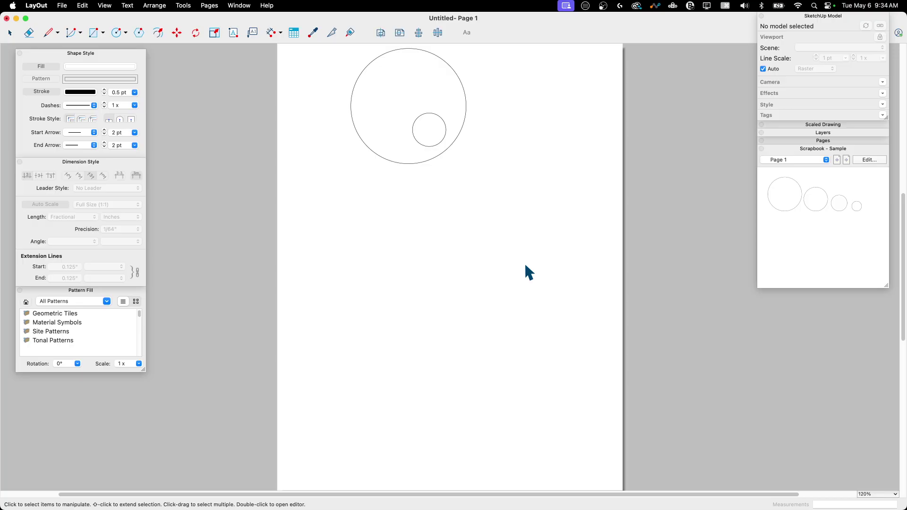
{"action": "left_click", "coordinate": [238, 6]}
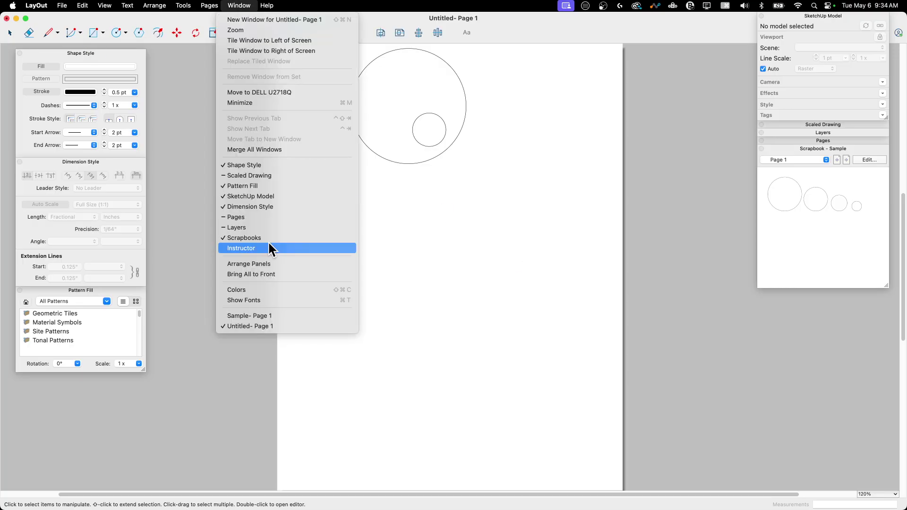
{"action": "left_click", "coordinate": [278, 315]}
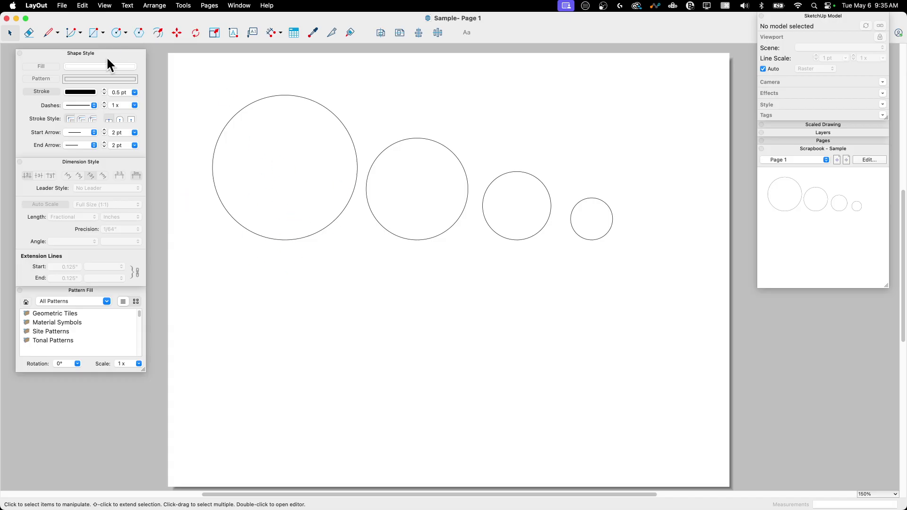
Add a 'Full Size' text box below the largest circle.
{"action": "left_click", "coordinate": [232, 33]}
{"action": "left_click_drag", "start_coordinate": [243, 255], "coordinate": [322, 277]}
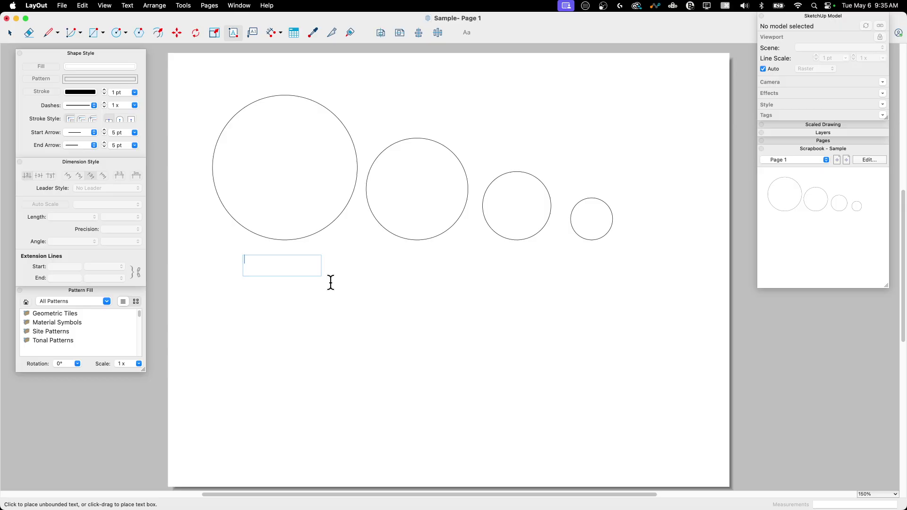
{"action": "type", "text": "Full Size"}
Make the Full Size text 18 pt bold using the Fonts panel.
{"action": "left_click_drag", "start_coordinate": [275, 260], "coordinate": [170, 259]}
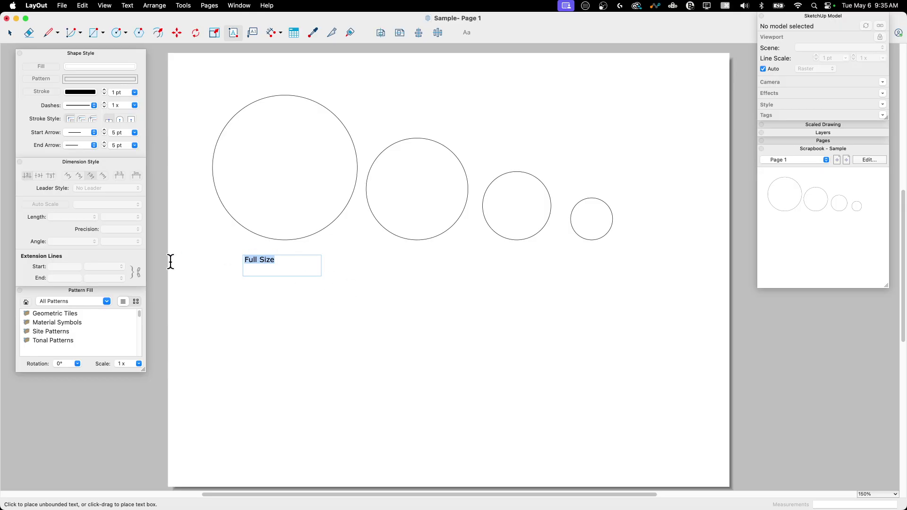
{"action": "left_click", "coordinate": [187, 6]}
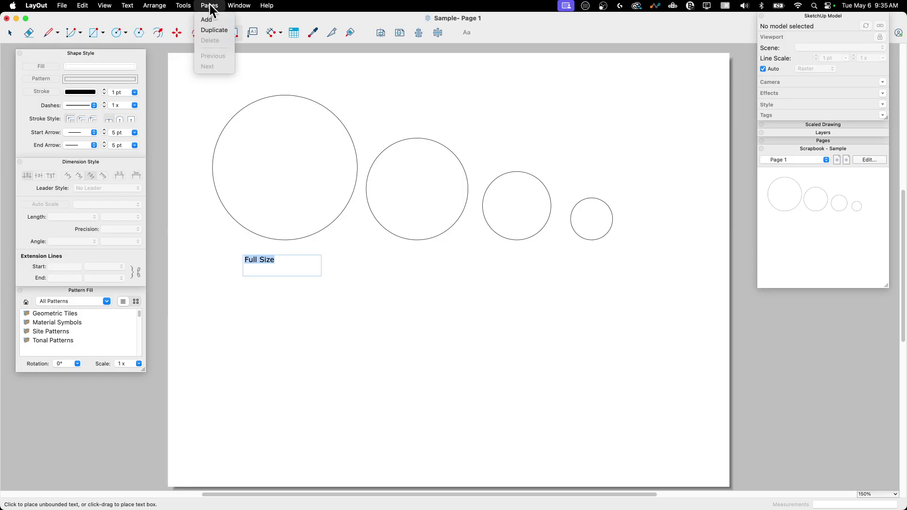
{"action": "mouse_move", "coordinate": [155, 7]}
{"action": "mouse_move", "coordinate": [111, 3]}
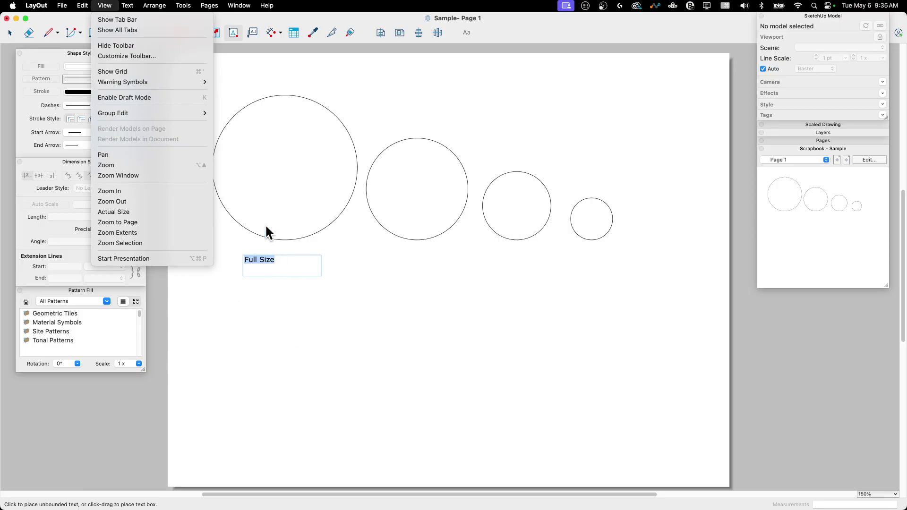
{"action": "mouse_move", "coordinate": [238, 6]}
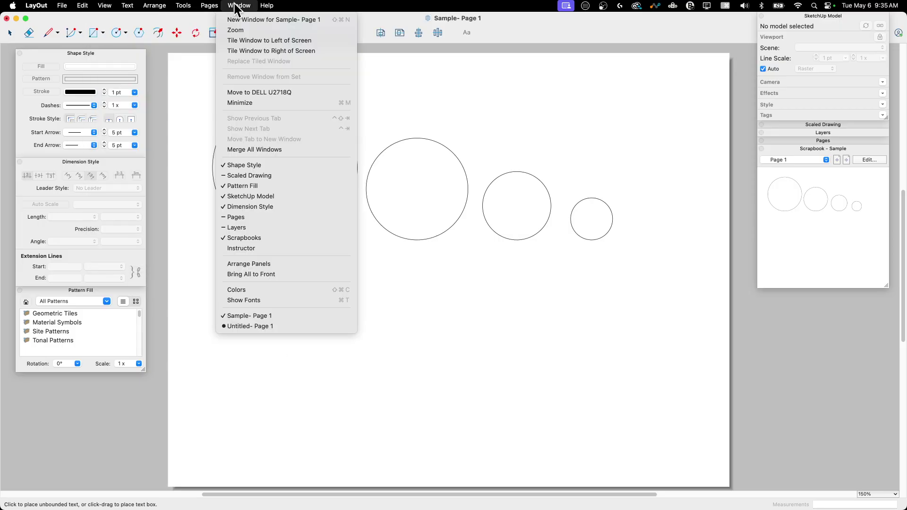
{"action": "left_click", "coordinate": [256, 301]}
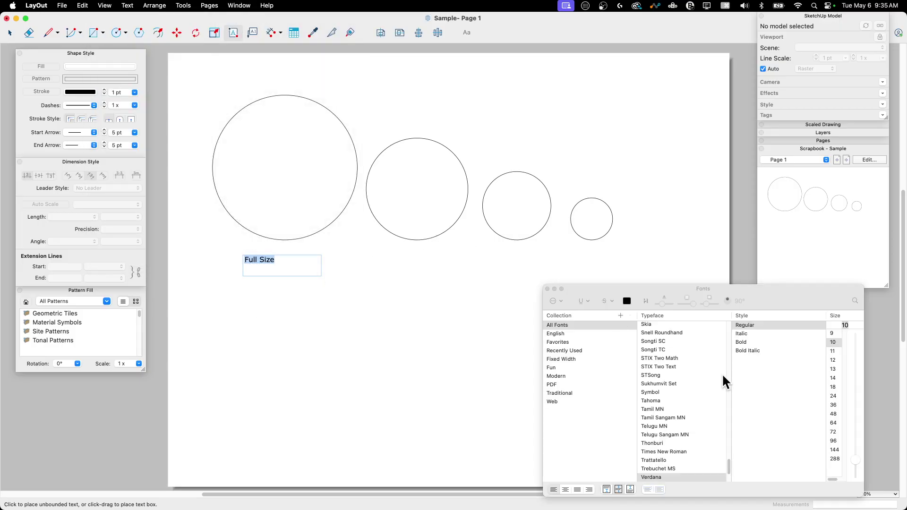
{"action": "left_click", "coordinate": [834, 388]}
{"action": "left_click", "coordinate": [741, 342]}
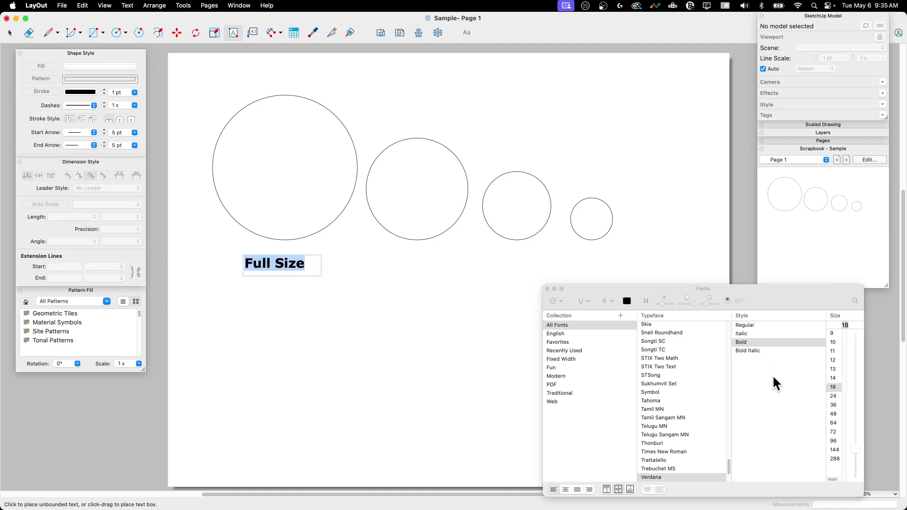
{"action": "left_click", "coordinate": [548, 289]}
{"action": "key", "text": "Escape"}
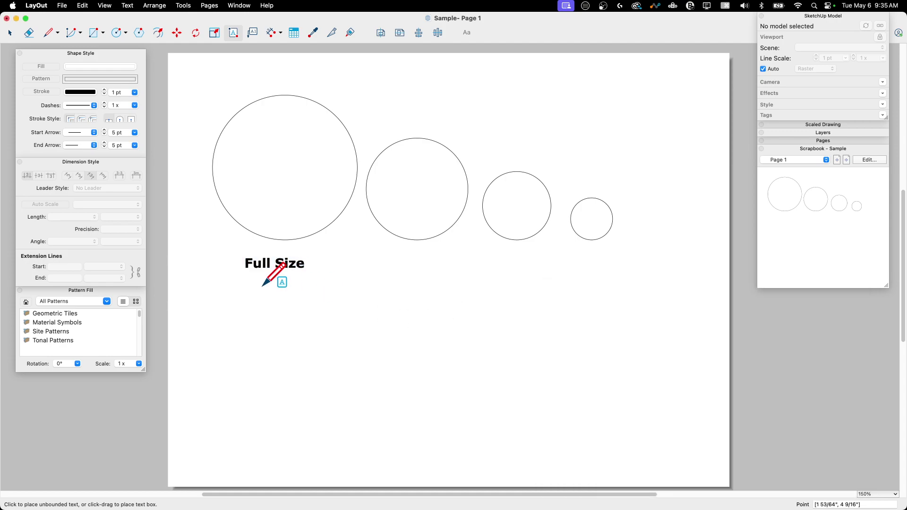
Copy the Full Size label so copies sit under the smaller circles.
{"action": "left_click", "coordinate": [11, 33]}
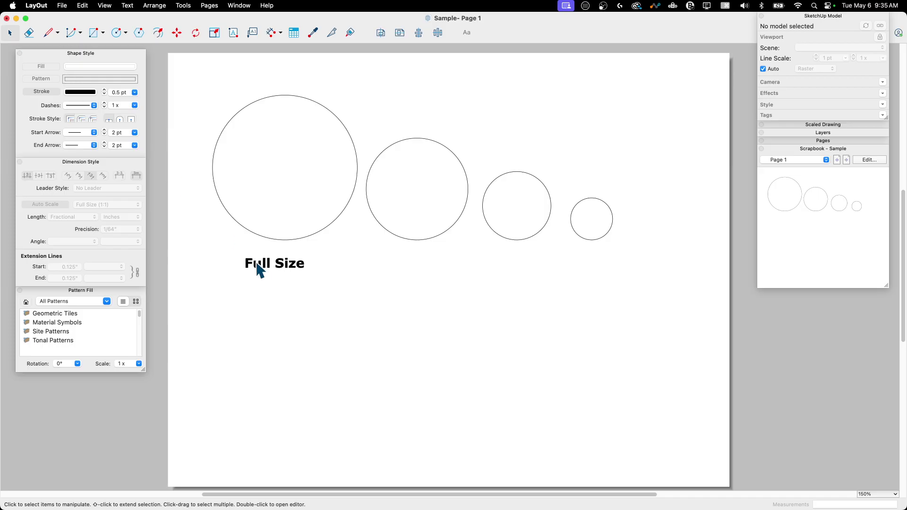
{"action": "left_click", "coordinate": [285, 265]}
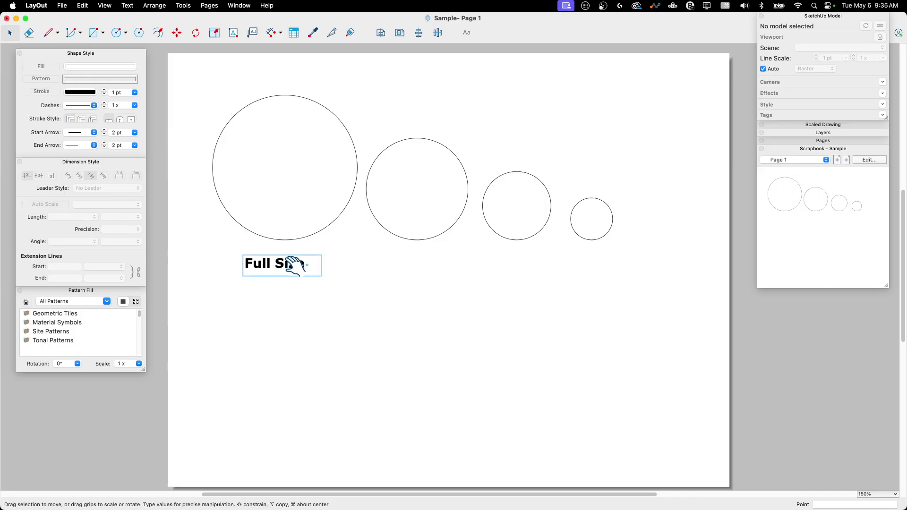
{"action": "key", "text": "m"}
{"action": "left_click", "coordinate": [258, 267]}
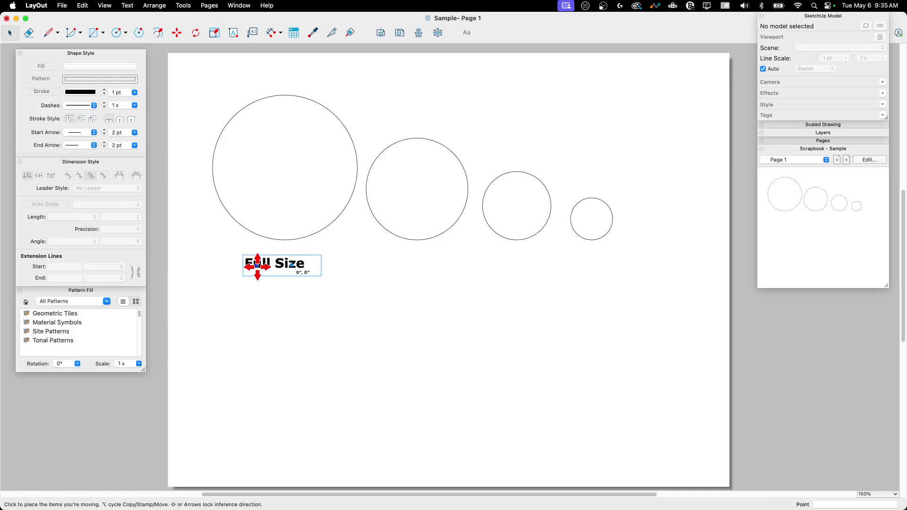
{"action": "left_click", "coordinate": [290, 264]}
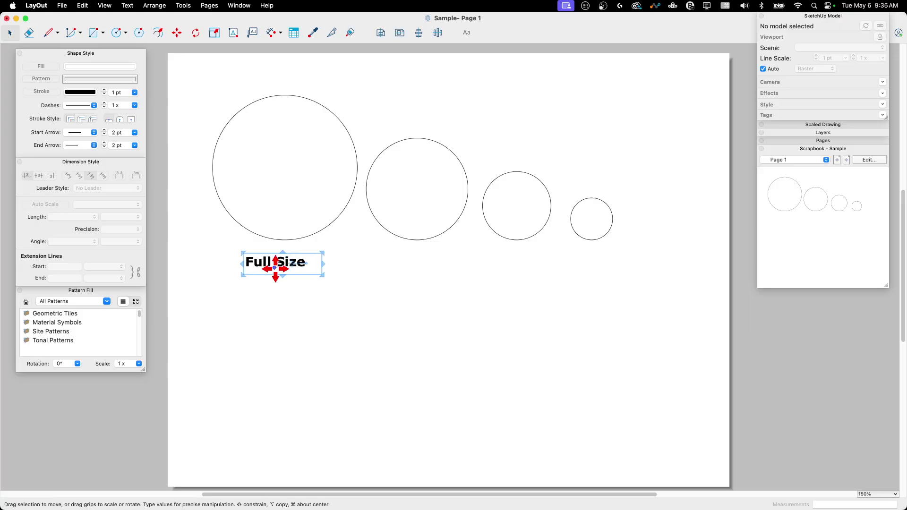
{"action": "left_click", "coordinate": [267, 264]}
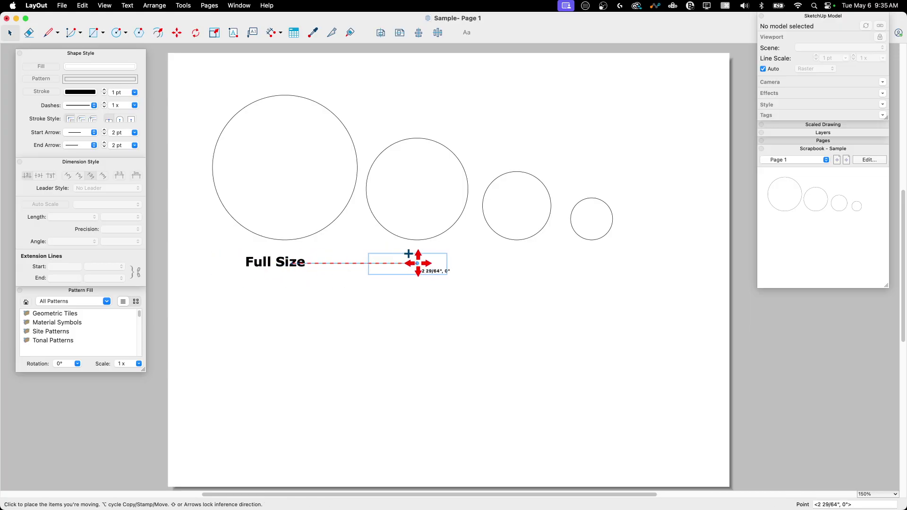
{"action": "left_click", "coordinate": [423, 263]}
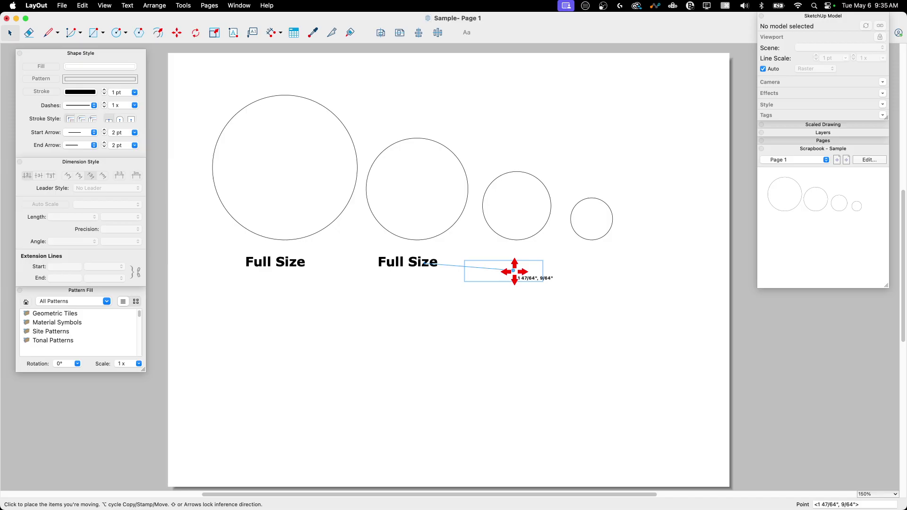
{"action": "left_click", "coordinate": [529, 261]}
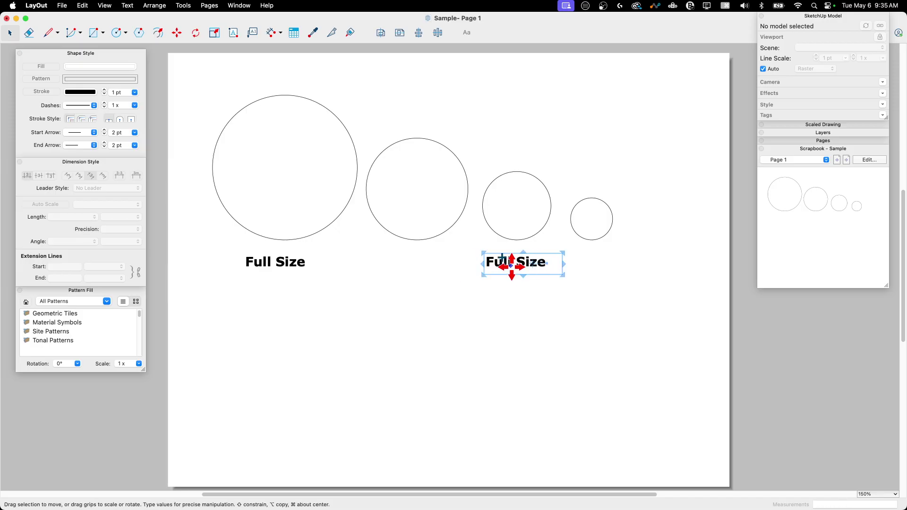
{"action": "left_click_drag", "start_coordinate": [512, 266], "coordinate": [608, 260], "text": "alt"}
Change the copied labels' text to 'Half Size', 'Third Size' and 'Tiny'.
{"action": "double_click", "coordinate": [399, 260]}
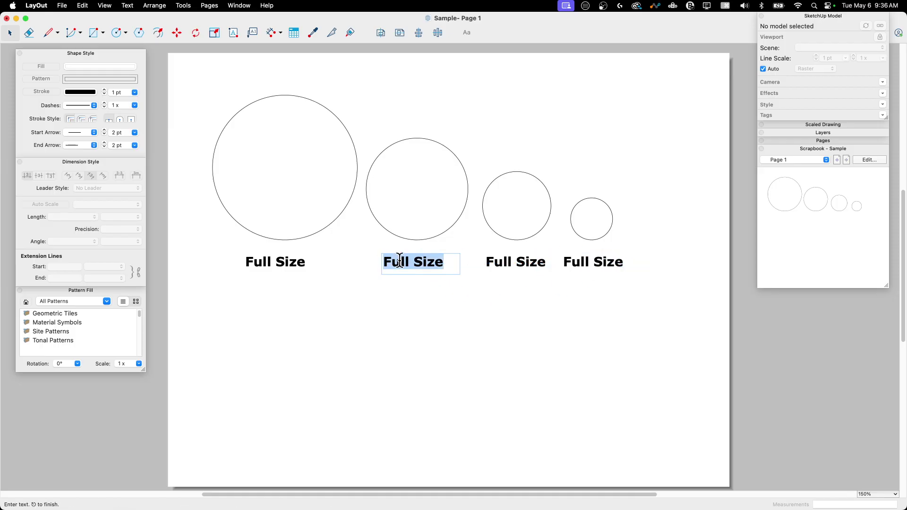
{"action": "double_click", "coordinate": [399, 260]}
{"action": "type", "text": "Half"}
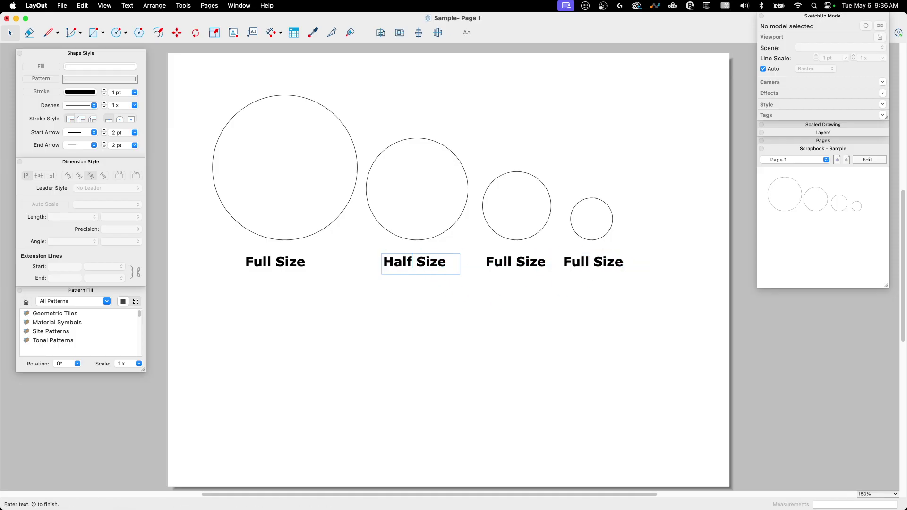
{"action": "left_click", "coordinate": [493, 263]}
{"action": "left_click", "coordinate": [496, 264]}
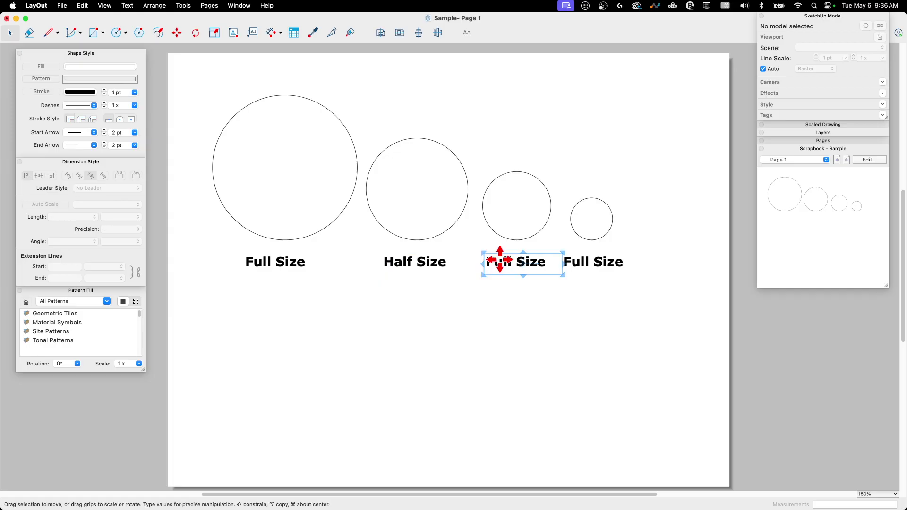
{"action": "double_click", "coordinate": [497, 258]}
{"action": "double_click", "coordinate": [499, 256]}
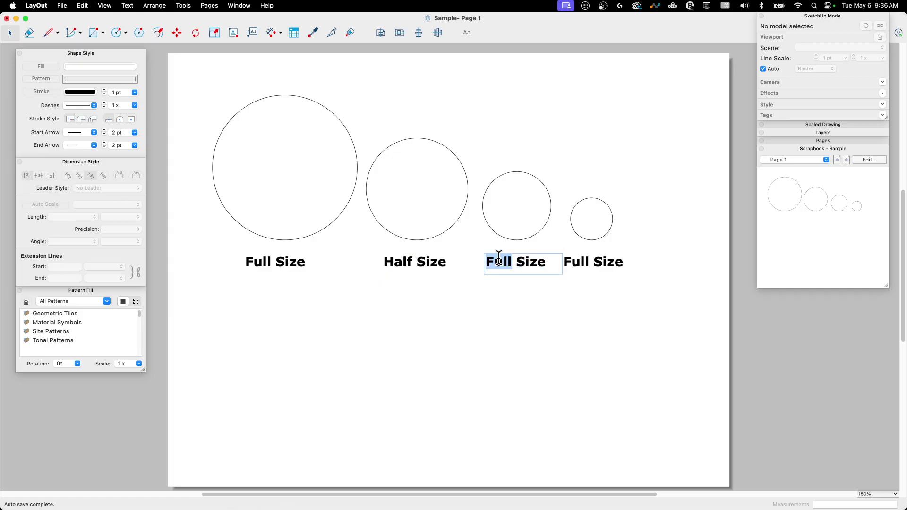
{"action": "type", "text": "Third"}
{"action": "left_click", "coordinate": [578, 263]}
{"action": "triple_click", "coordinate": [583, 262]}
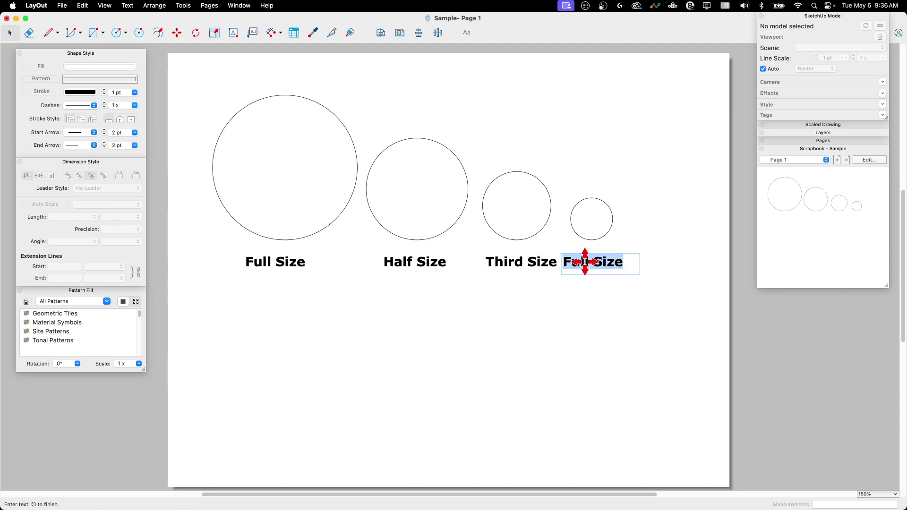
{"action": "type", "text": "Tiny"}
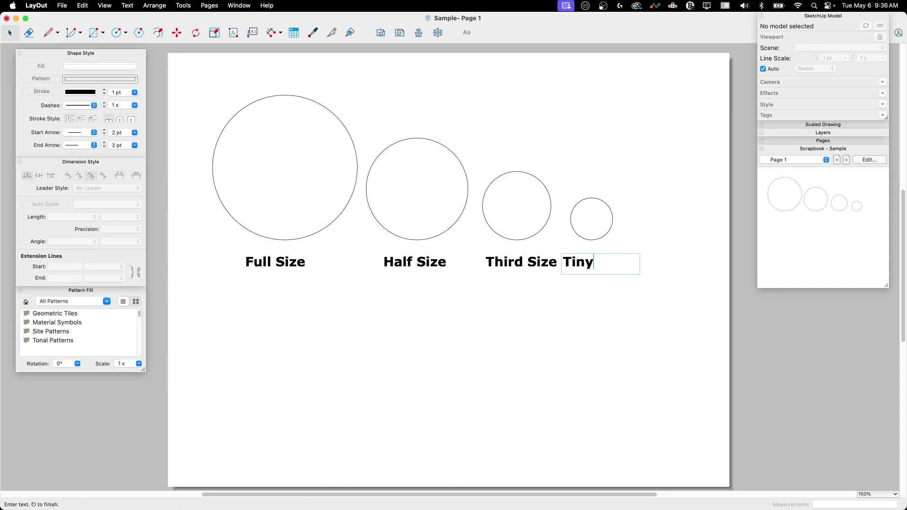
{"action": "left_click", "coordinate": [538, 310]}
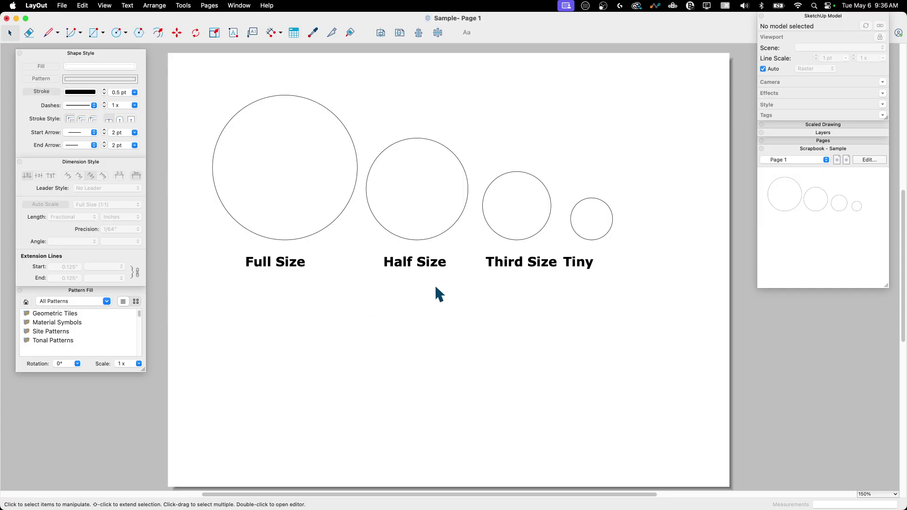
Shift the Tiny label right under its circle.
{"action": "left_click", "coordinate": [503, 268]}
{"action": "mouse_move", "coordinate": [580, 270]}
{"action": "left_mouse_down"}
{"action": "mouse_move", "coordinate": [601, 270]}
{"action": "mouse_move", "coordinate": [590, 271]}
{"action": "left_mouse_up"}
{"action": "left_click", "coordinate": [607, 276]}
{"action": "left_click_drag", "start_coordinate": [405, 265], "coordinate": [415, 263]}
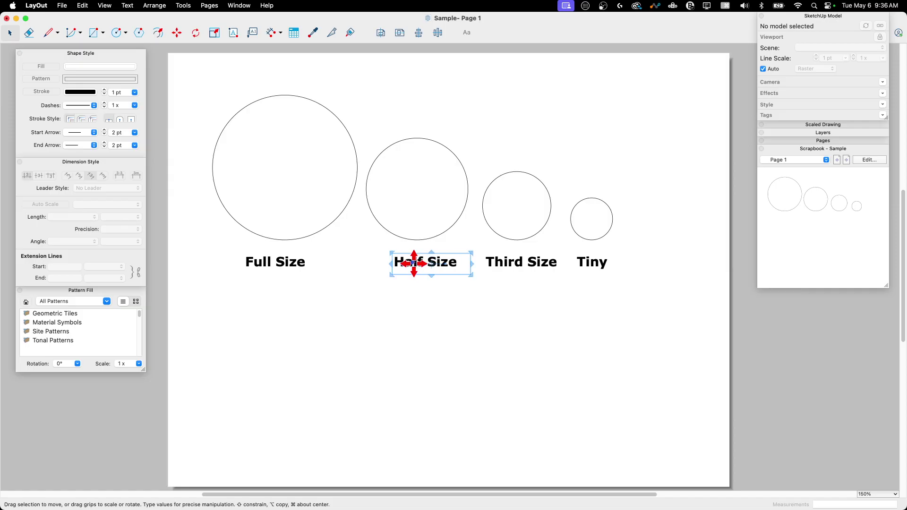
Nudge the Full Size, Half Size and Third Size labels with arrow keys to centre them.
{"action": "left_click", "coordinate": [261, 273]}
{"action": "key", "text": "Right"}
{"action": "key", "text": "Right"}
{"action": "key", "text": "Right"}
{"action": "key", "text": "Right"}
{"action": "key", "text": "Right"}
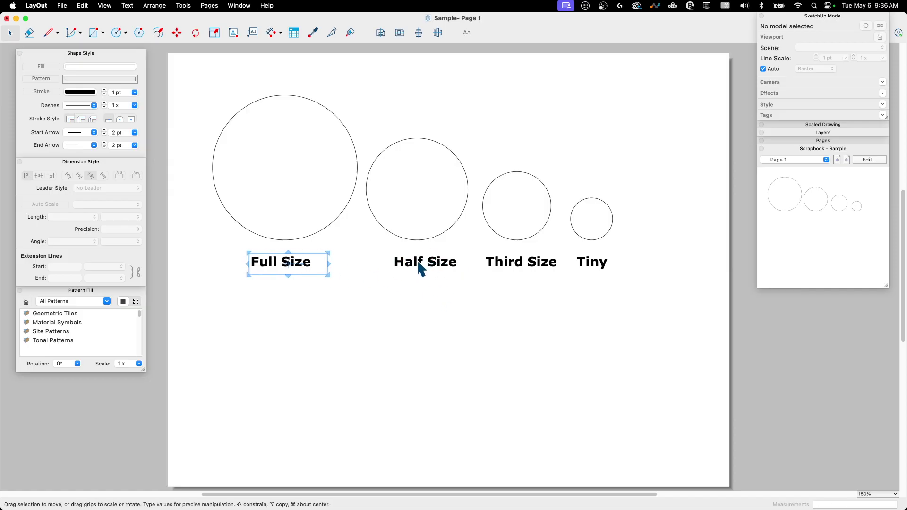
{"action": "left_click", "coordinate": [417, 263]}
{"action": "key", "text": "Left"}
{"action": "key", "text": "Left"}
{"action": "key", "text": "Left"}
{"action": "key", "text": "Left"}
{"action": "key", "text": "Left"}
{"action": "key", "text": "Left"}
{"action": "key", "text": "Left"}
{"action": "key", "text": "Left"}
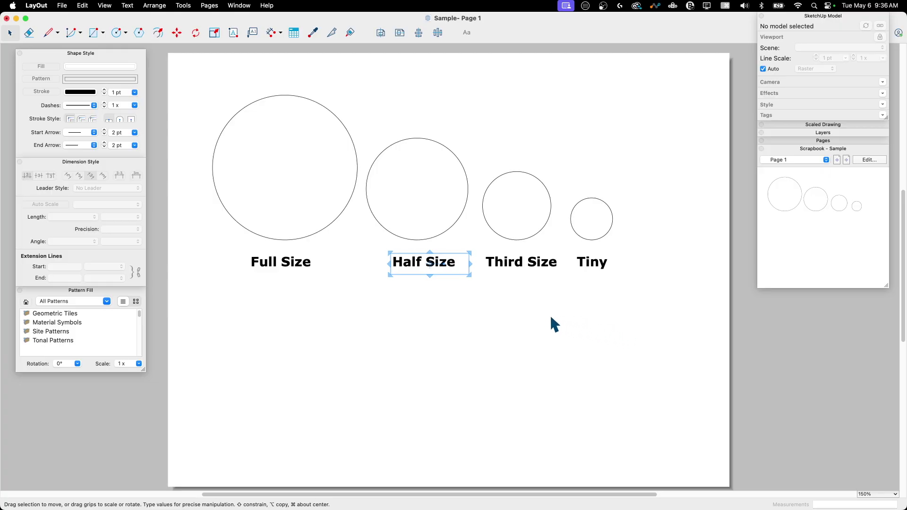
{"action": "key", "text": "Left"}
{"action": "key", "text": "Left"}
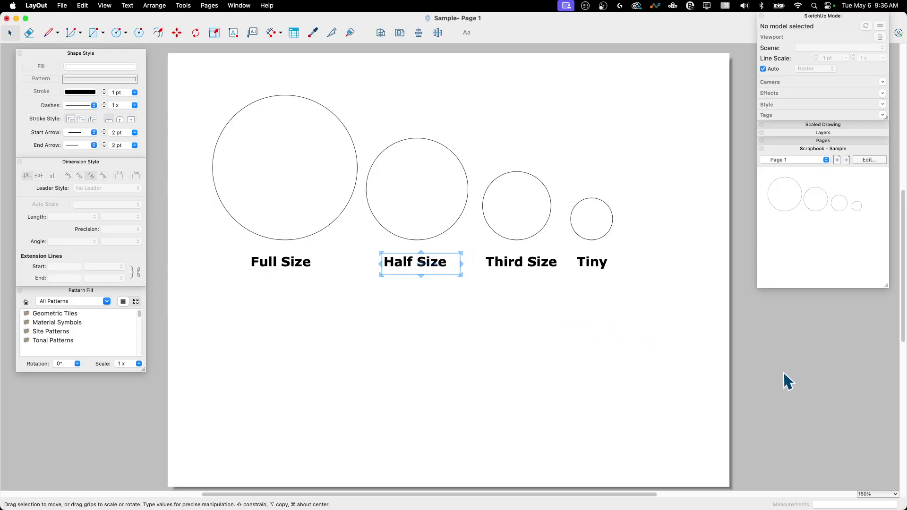
{"action": "key", "text": "Right"}
{"action": "key", "text": "Right"}
{"action": "left_click", "coordinate": [500, 262]}
{"action": "key", "text": "Left"}
{"action": "key", "text": "Left"}
{"action": "key", "text": "Left"}
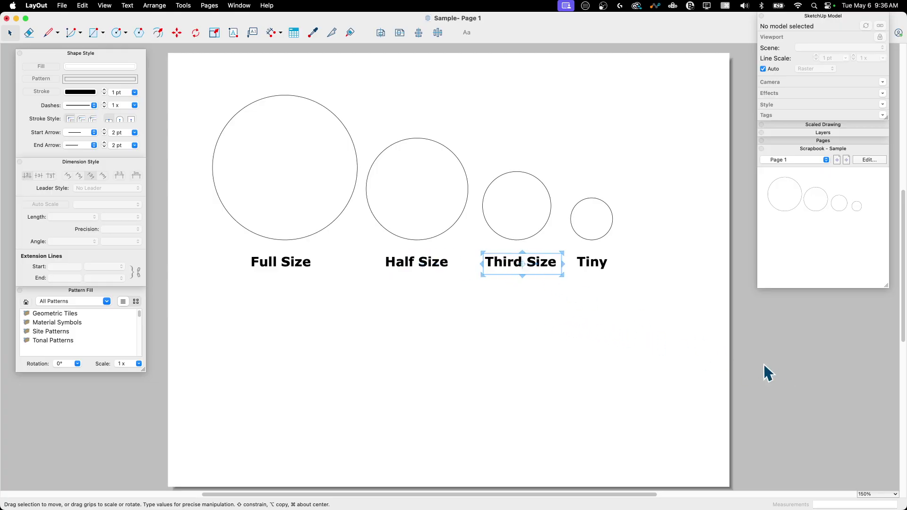
{"action": "left_click", "coordinate": [793, 386]}
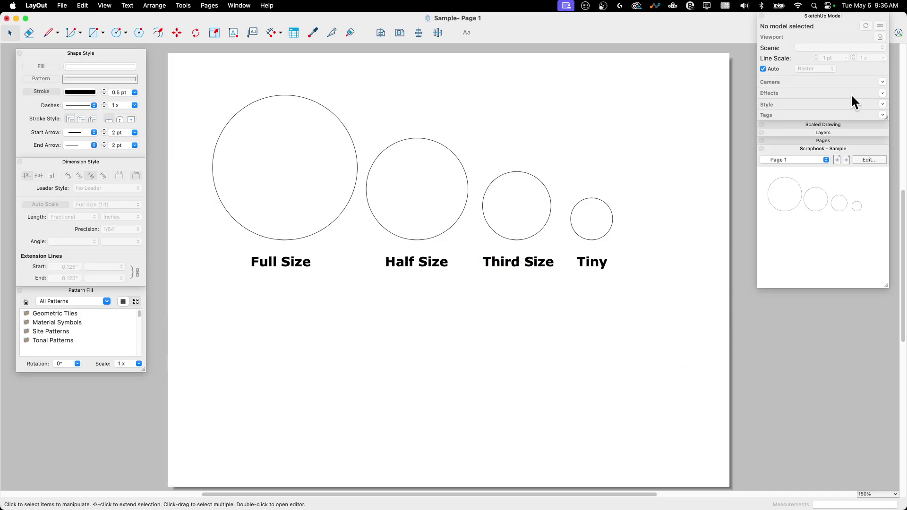
Add a new layer named Locked and lock it against edits.
{"action": "left_click", "coordinate": [833, 133]}
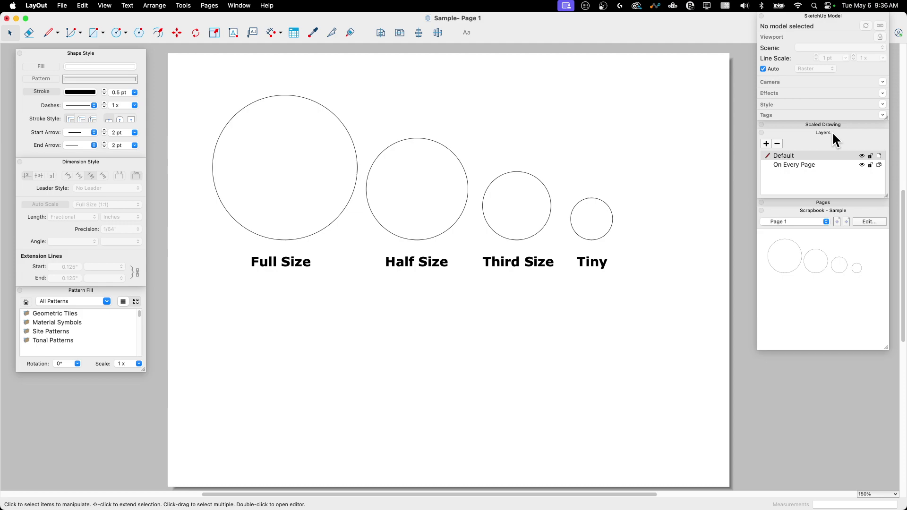
{"action": "left_click", "coordinate": [767, 144]}
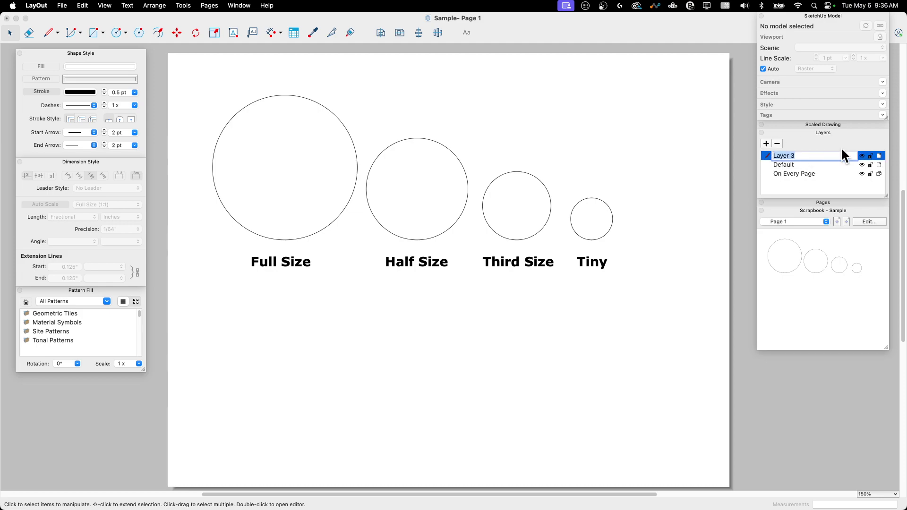
{"action": "type", "text": "Locked"}
{"action": "key", "text": "Return"}
{"action": "left_click", "coordinate": [871, 155]}
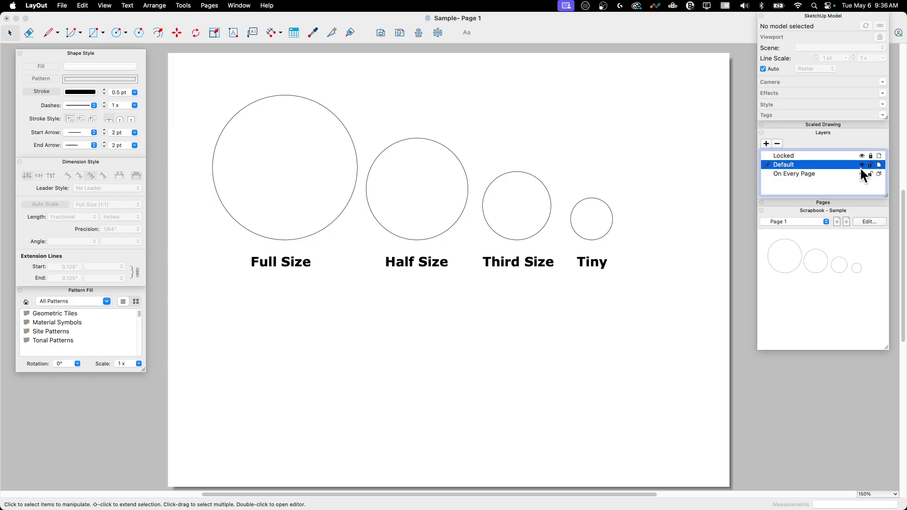
{"action": "left_click", "coordinate": [577, 277]}
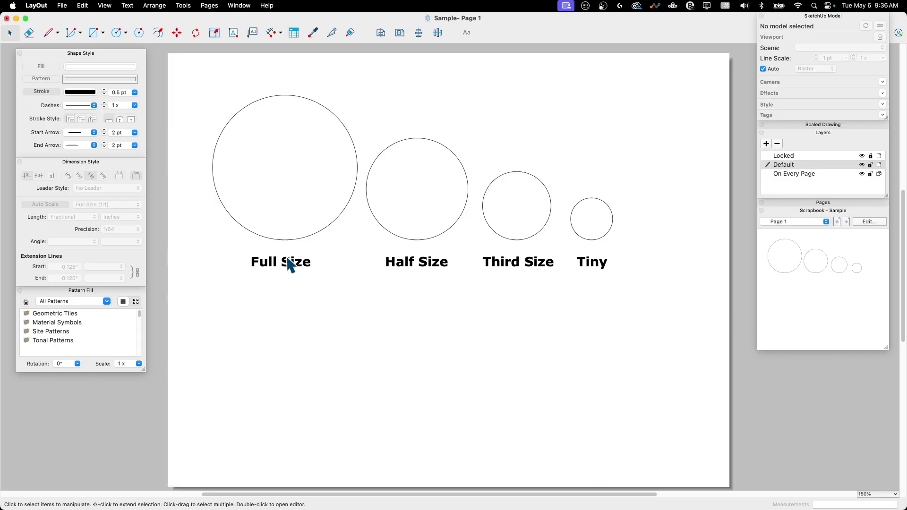
Move the Full Size, Half Size, Third Size and Tiny labels to the Locked layer, then save.
{"action": "left_click", "coordinate": [289, 265]}
{"action": "left_click", "coordinate": [420, 266], "text": "shift"}
{"action": "left_click", "coordinate": [535, 264], "text": "shift"}
{"action": "left_click", "coordinate": [594, 263], "text": "shift"}
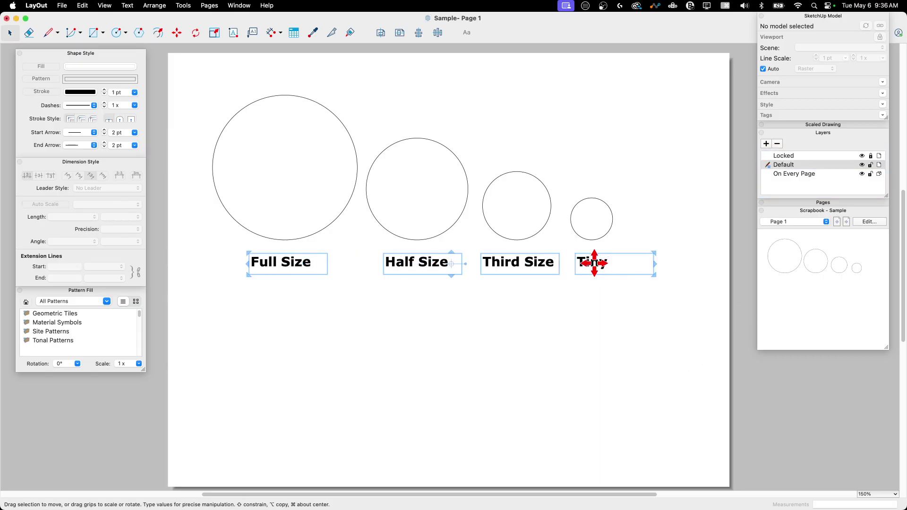
{"action": "right_click", "coordinate": [594, 264]}
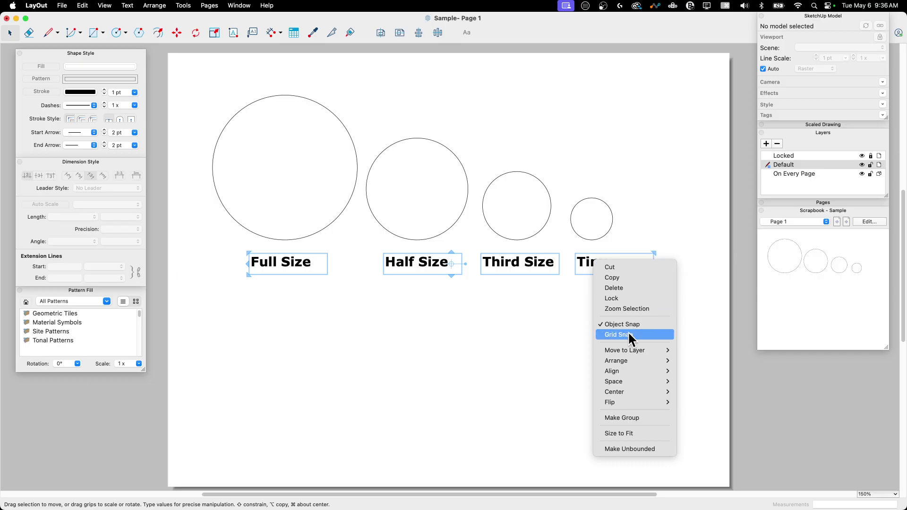
{"action": "mouse_move", "coordinate": [657, 350]}
{"action": "left_click", "coordinate": [713, 368]}
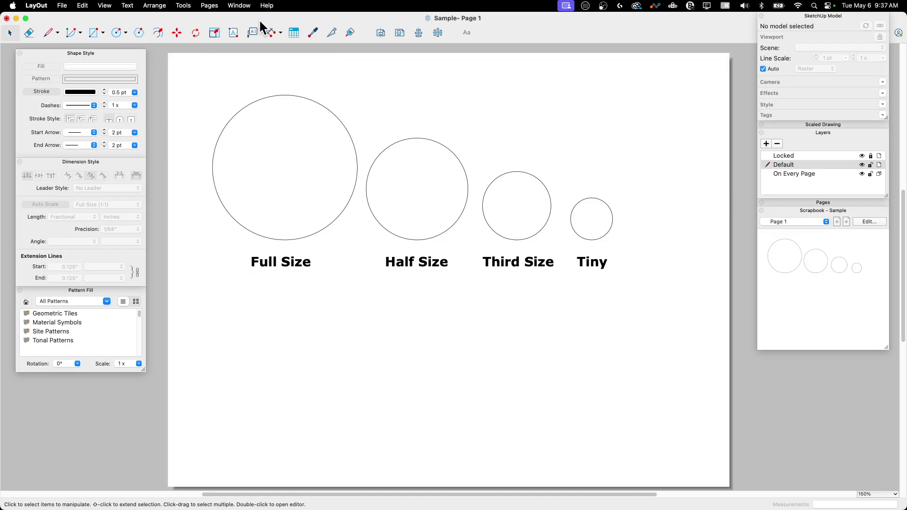
{"action": "left_click", "coordinate": [62, 5]}
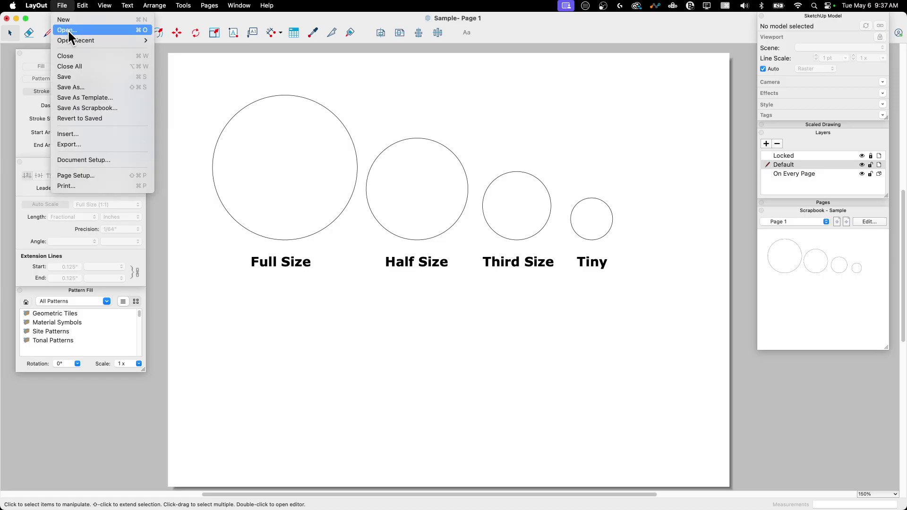
{"action": "left_click", "coordinate": [78, 72]}
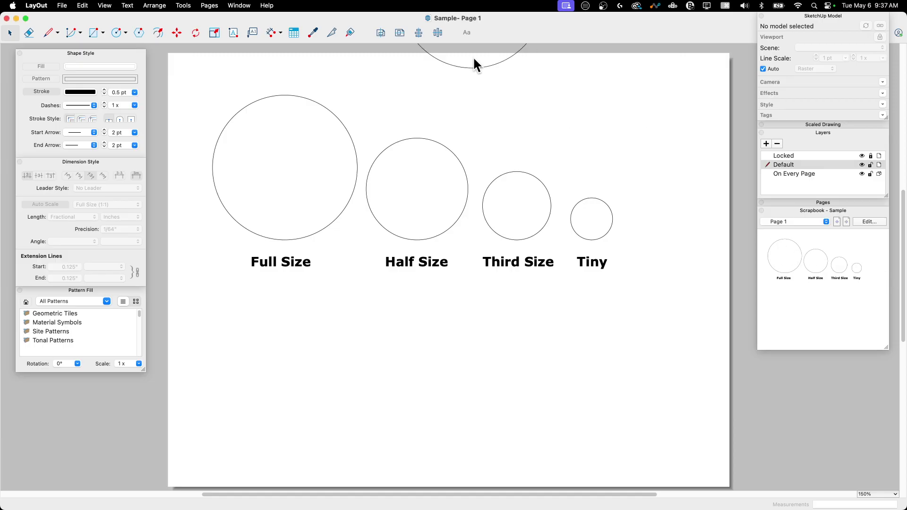
Switch to the Untitled document and place the Half Size circle from the scrapbook.
{"action": "left_click", "coordinate": [210, 5]}
{"action": "mouse_move", "coordinate": [231, 7]}
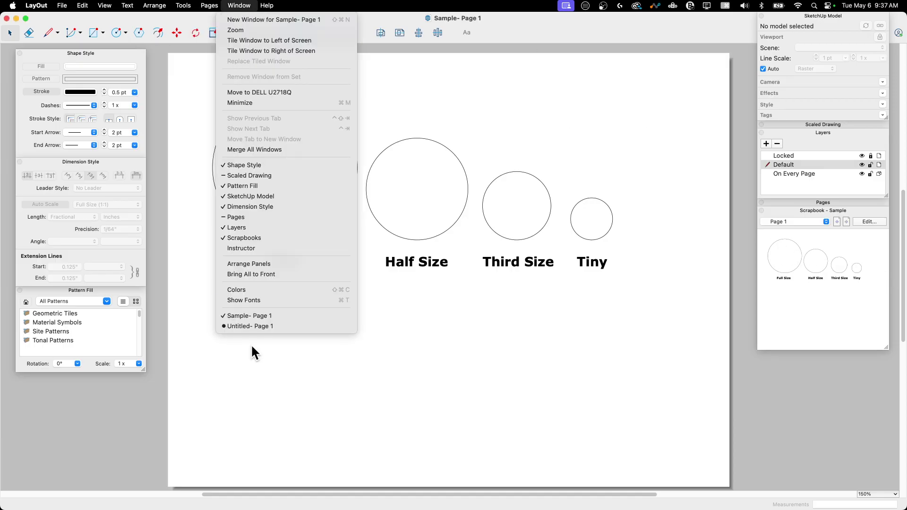
{"action": "left_click", "coordinate": [246, 326]}
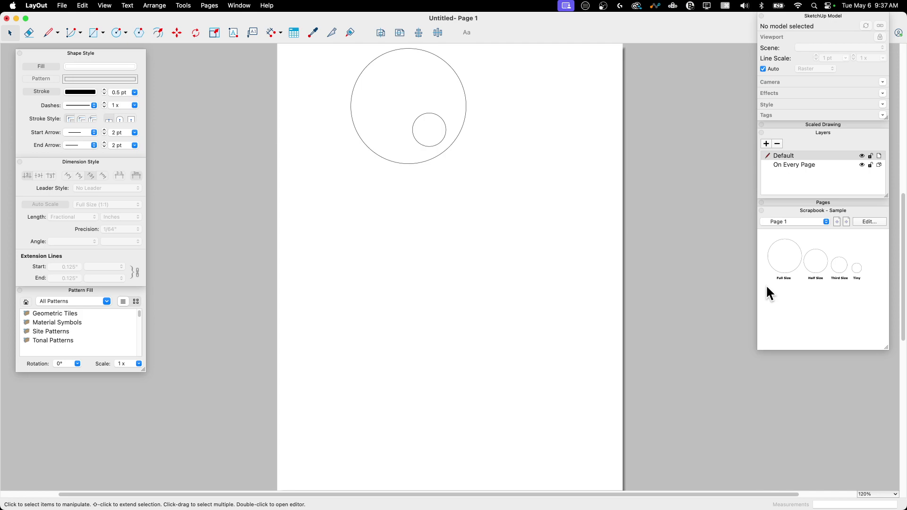
{"action": "left_click_drag", "start_coordinate": [810, 253], "coordinate": [472, 257]}
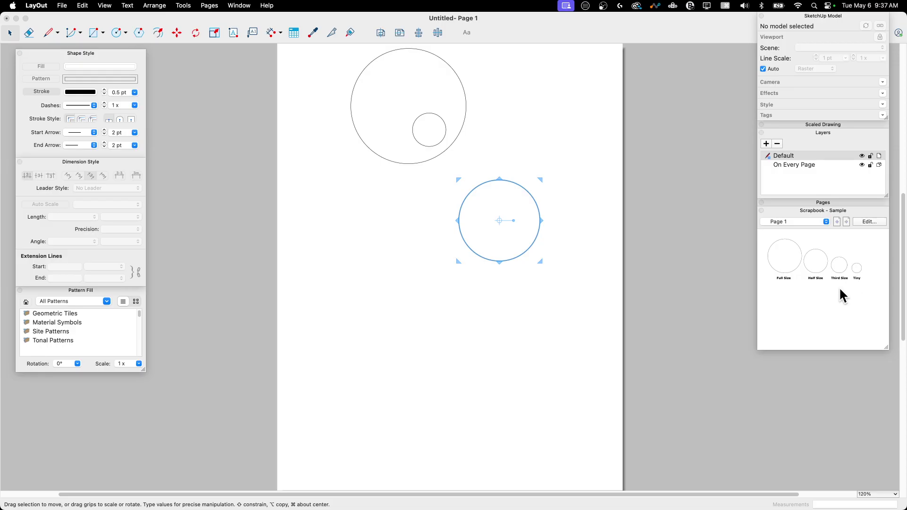
Return to the Sample document's Page 1.
{"action": "left_click", "coordinate": [321, 288]}
{"action": "left_click", "coordinate": [803, 284]}
{"action": "left_click", "coordinate": [209, 5]}
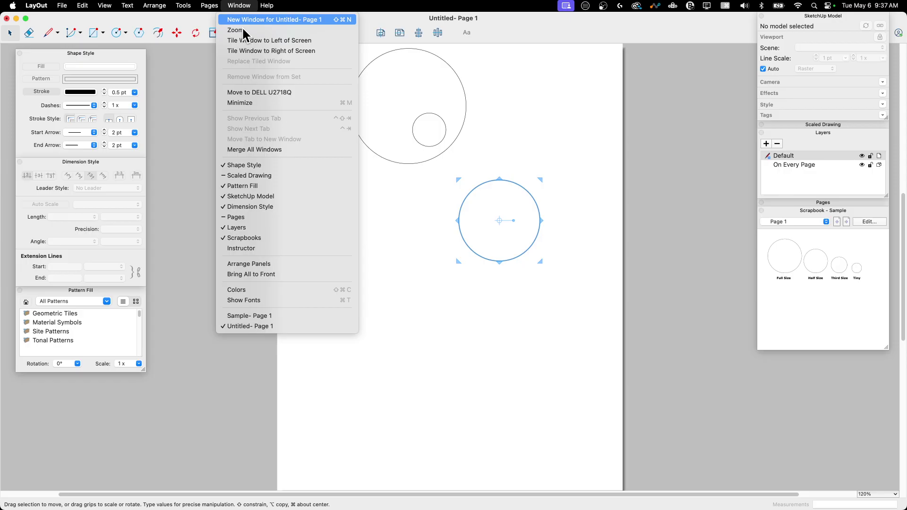
{"action": "left_click", "coordinate": [267, 316]}
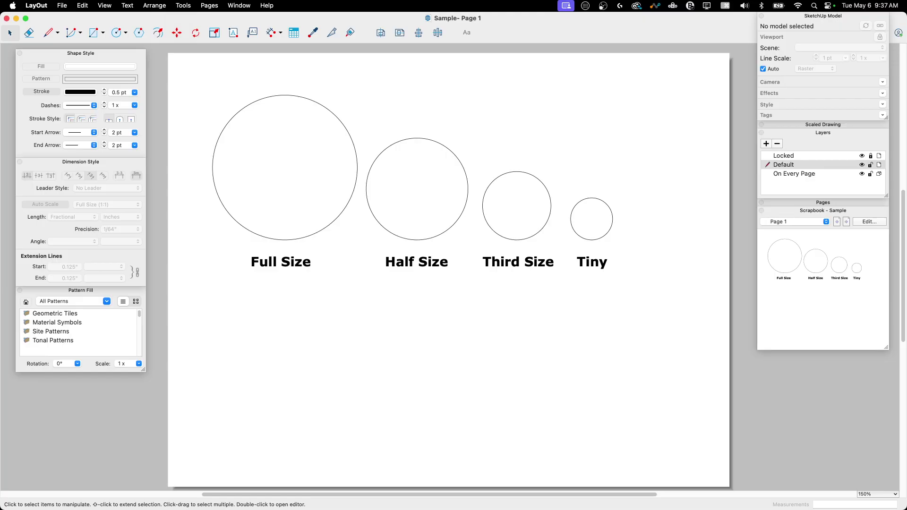
Insert the lorem ipsum text file as a text block and resize it so every line shows.
{"action": "left_click_drag", "start_coordinate": [442, 508], "coordinate": [417, 409]}
{"action": "left_click_drag", "start_coordinate": [299, 348], "coordinate": [301, 350]}
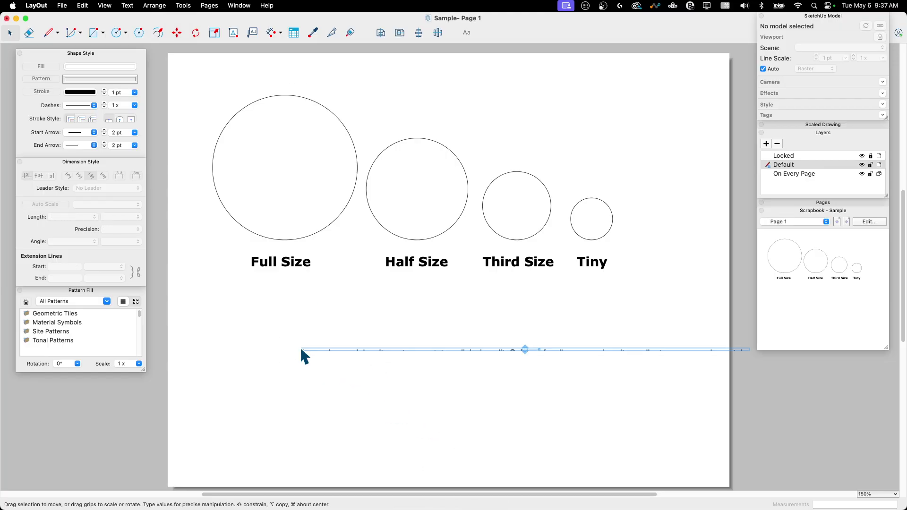
{"action": "left_click_drag", "start_coordinate": [530, 354], "coordinate": [523, 449]}
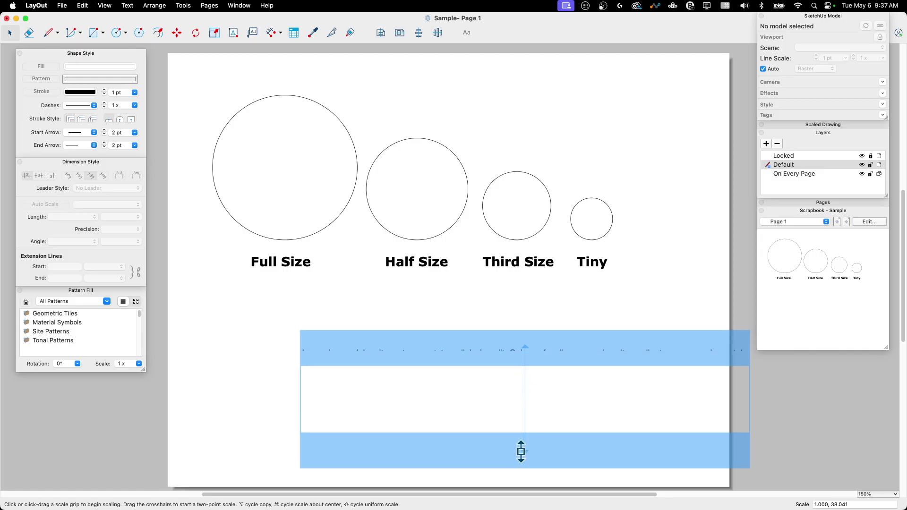
{"action": "left_click_drag", "start_coordinate": [754, 402], "coordinate": [361, 340]}
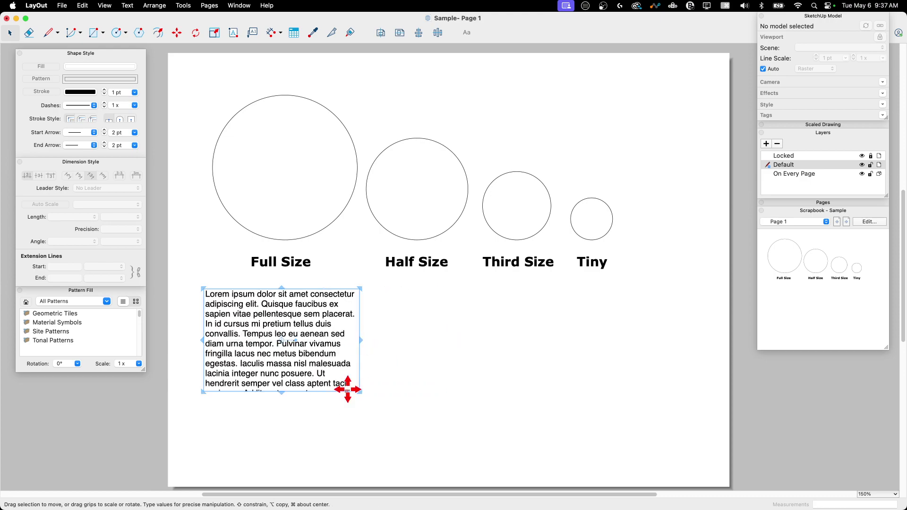
{"action": "left_click_drag", "start_coordinate": [284, 393], "coordinate": [284, 415]}
Move the text box slightly lower and to the right.
{"action": "key", "text": "m"}
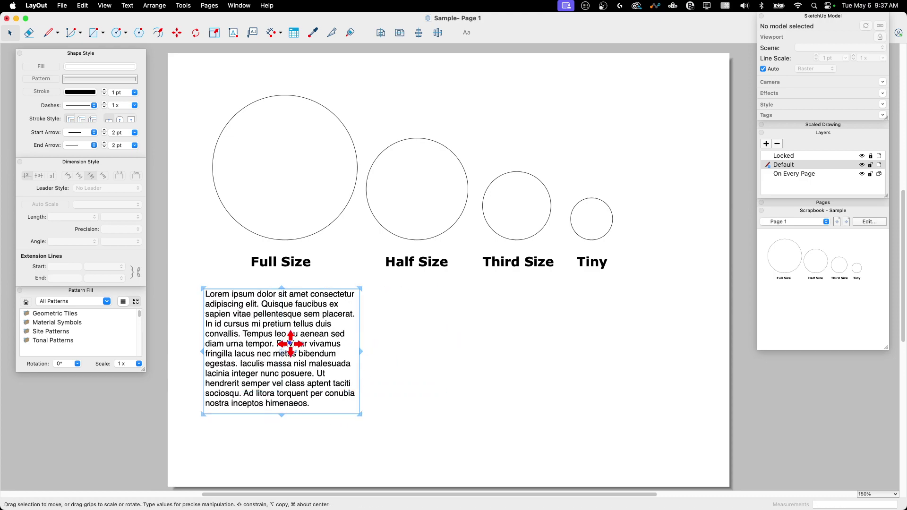
{"action": "left_click", "coordinate": [287, 336]}
{"action": "left_click", "coordinate": [293, 349]}
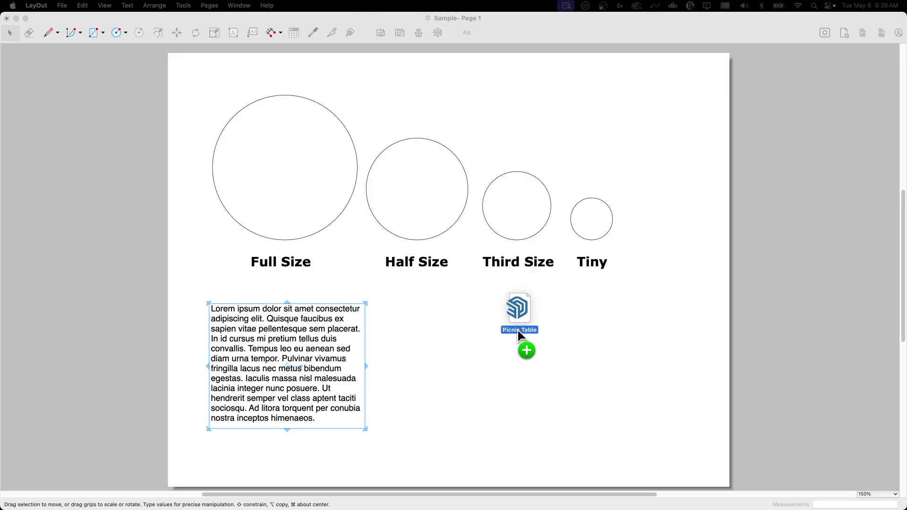
Insert the Picnic Table model, shrink it, and place it beside the text.
{"action": "mouse_move", "coordinate": [518, 330]}
{"action": "left_mouse_down"}
{"action": "mouse_move", "coordinate": [459, 389]}
{"action": "mouse_move", "coordinate": [461, 373]}
{"action": "left_mouse_up"}
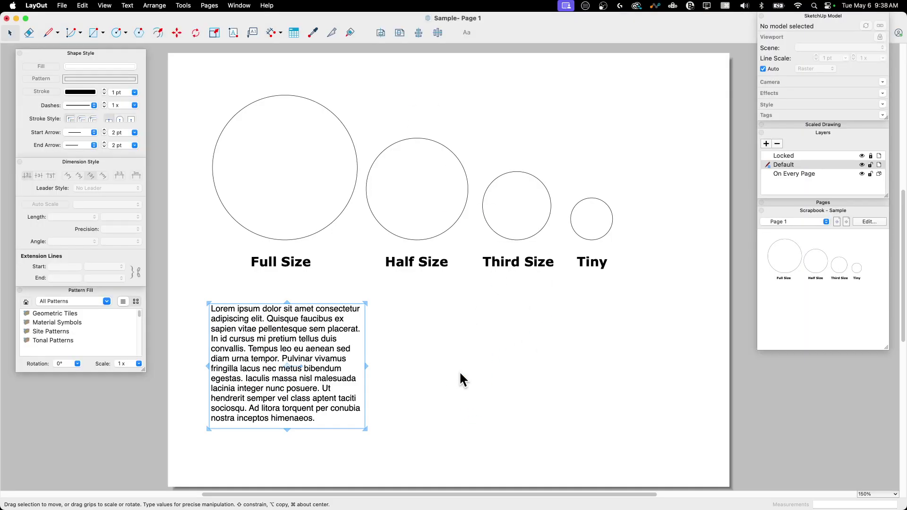
{"action": "left_click_drag", "start_coordinate": [606, 419], "coordinate": [567, 397]}
{"action": "left_click", "coordinate": [669, 453]}
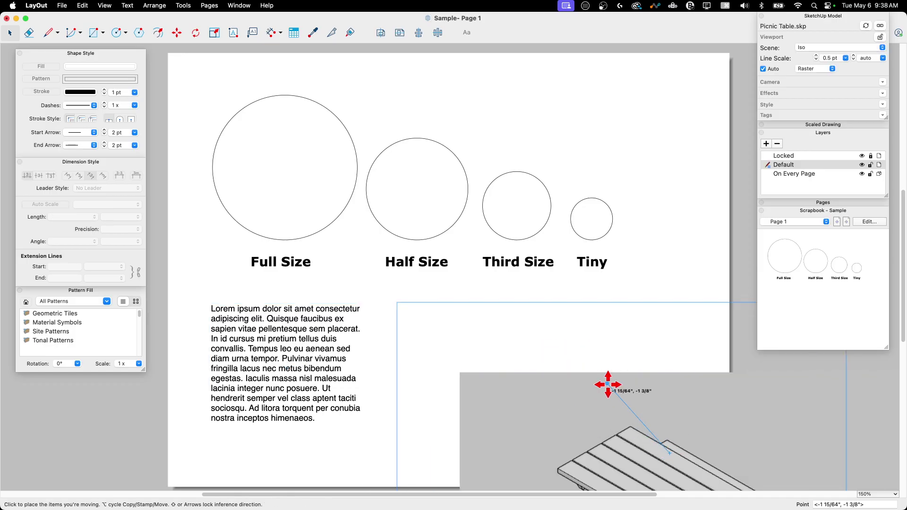
{"action": "left_click", "coordinate": [593, 373]}
{"action": "left_click_drag", "start_coordinate": [383, 292], "coordinate": [617, 400]}
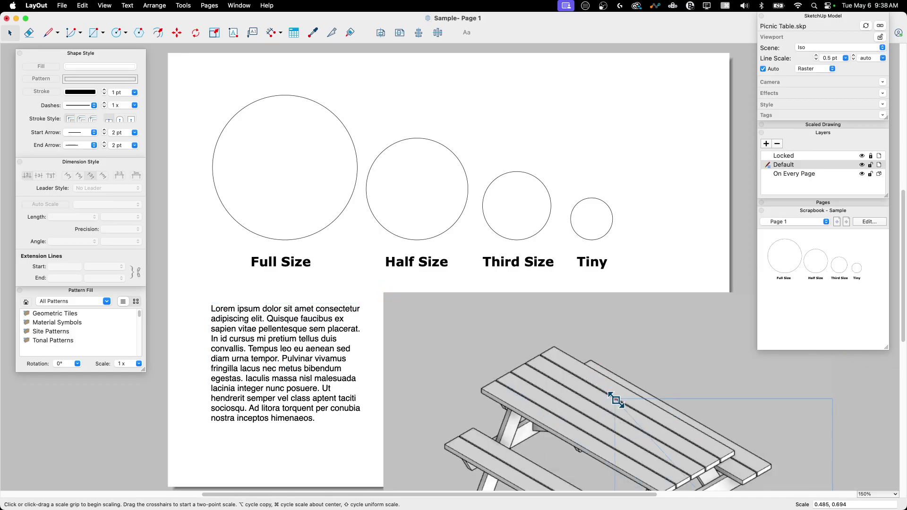
{"action": "left_click", "coordinate": [714, 452]}
{"action": "left_click", "coordinate": [479, 337]}
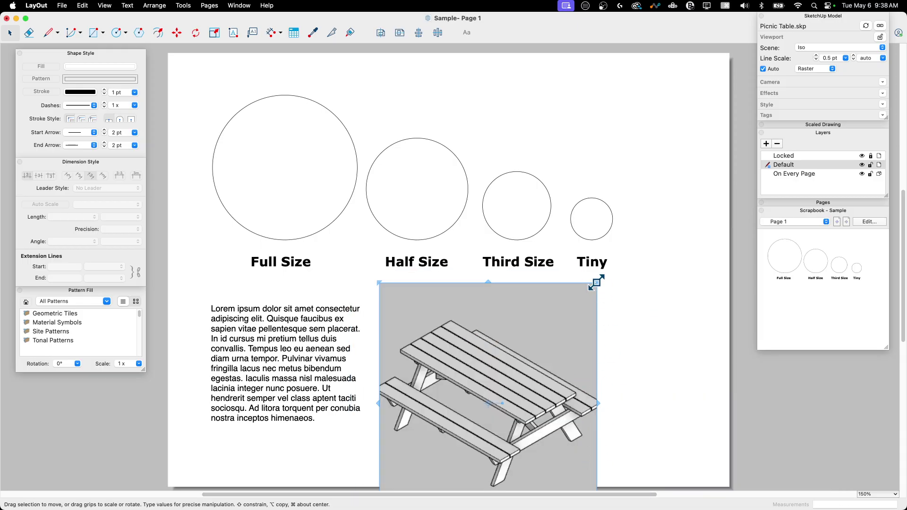
Shrink the picnic table view further, align its top with the text block, and trim its bottom.
{"action": "left_click_drag", "start_coordinate": [597, 283], "coordinate": [557, 323]}
{"action": "left_click", "coordinate": [477, 407]}
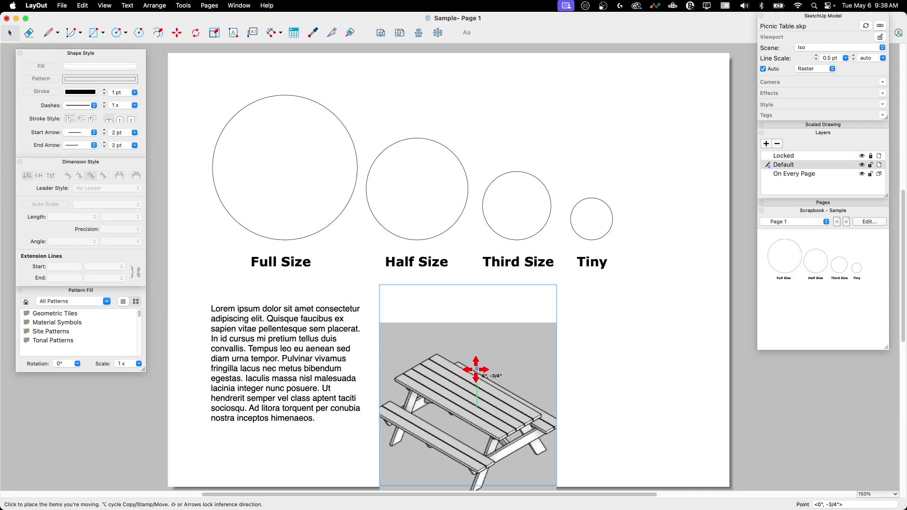
{"action": "left_click", "coordinate": [471, 367]}
{"action": "left_click_drag", "start_coordinate": [561, 386], "coordinate": [586, 387]}
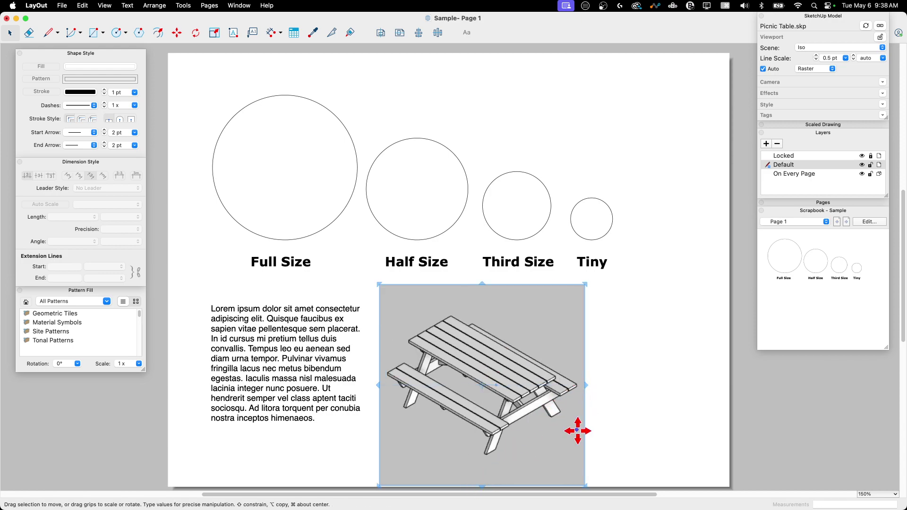
{"action": "left_click_drag", "start_coordinate": [482, 485], "coordinate": [484, 454]}
{"action": "left_click_drag", "start_coordinate": [530, 419], "coordinate": [509, 369]}
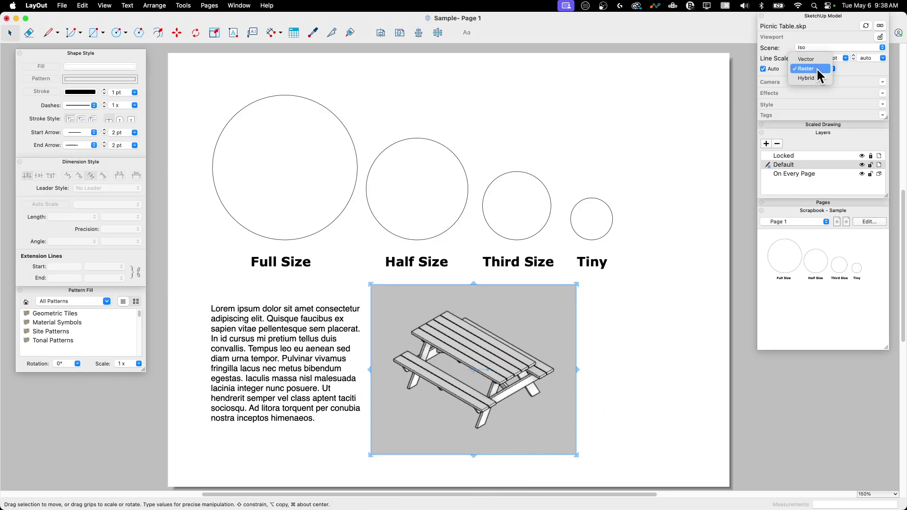
Render the picnic table as vector, turn off its Background, and nudge it slightly left.
{"action": "left_click", "coordinate": [809, 59]}
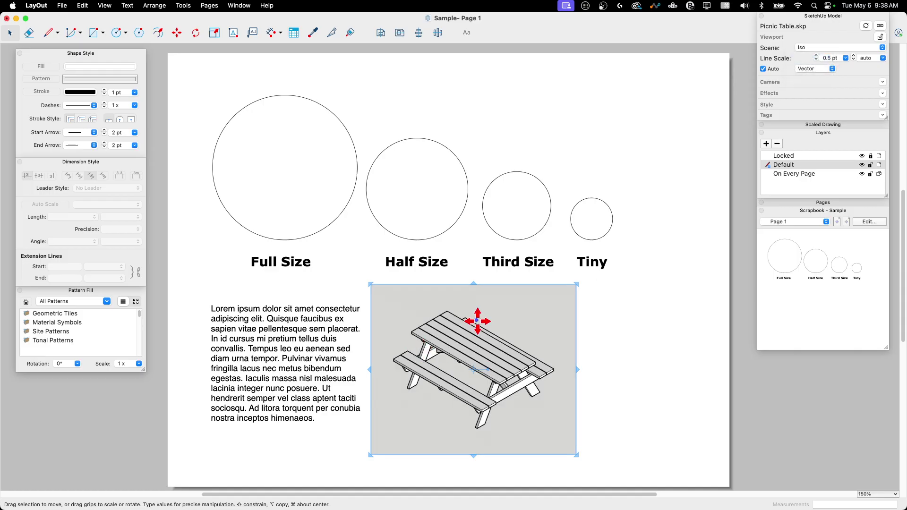
{"action": "left_click", "coordinate": [883, 104]}
{"action": "left_click", "coordinate": [763, 180]}
{"action": "left_click", "coordinate": [671, 406]}
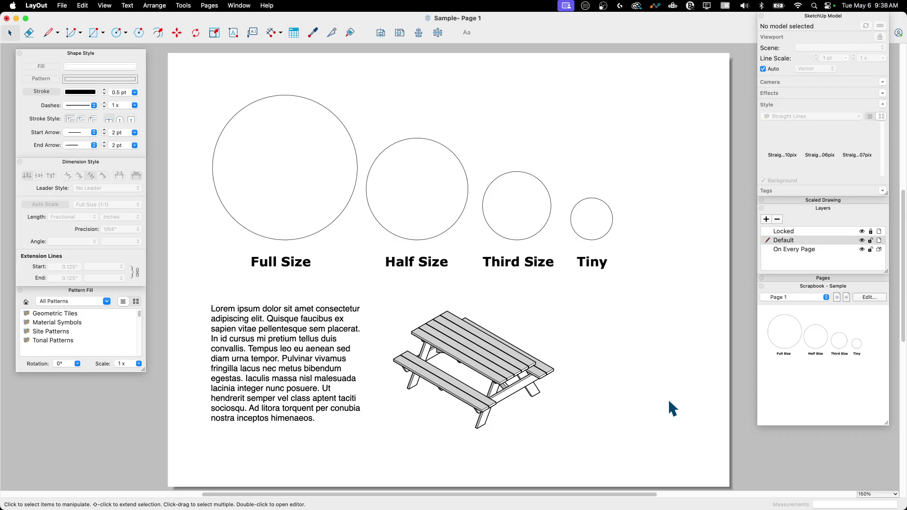
{"action": "left_click", "coordinate": [473, 371]}
{"action": "left_click_drag", "start_coordinate": [480, 362], "coordinate": [468, 362]}
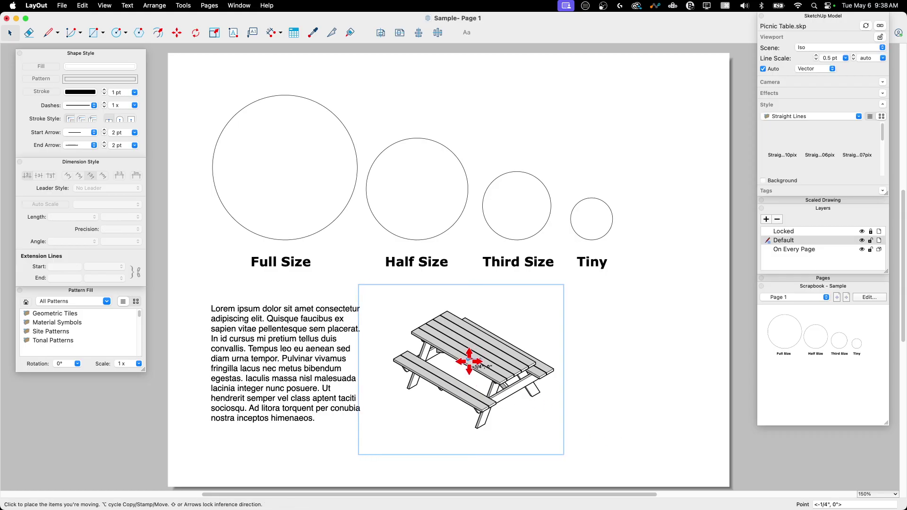
{"action": "left_click", "coordinate": [740, 438]}
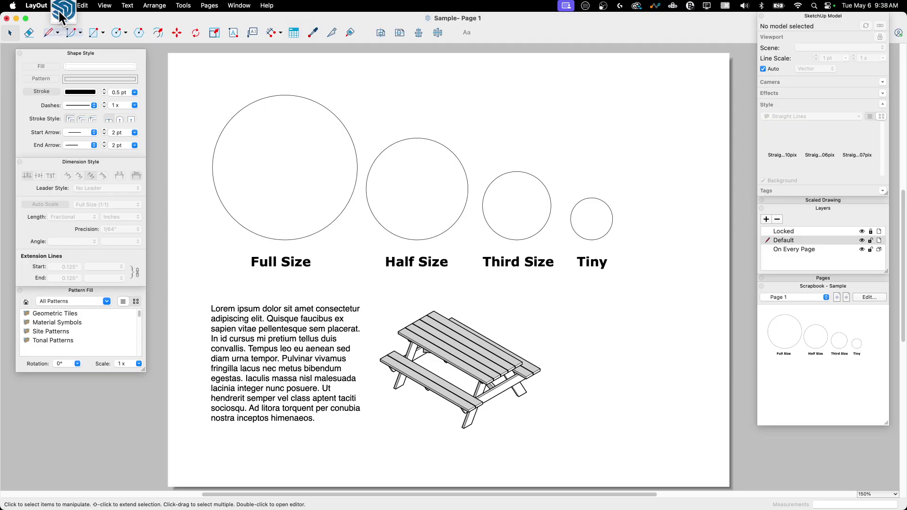
Insert the SketchUp logo, shrink it, stretch its top, and position it right of the table.
{"action": "mouse_move", "coordinate": [64, 19]}
{"action": "left_mouse_down"}
{"action": "mouse_move", "coordinate": [598, 378]}
{"action": "mouse_move", "coordinate": [597, 333]}
{"action": "left_mouse_up"}
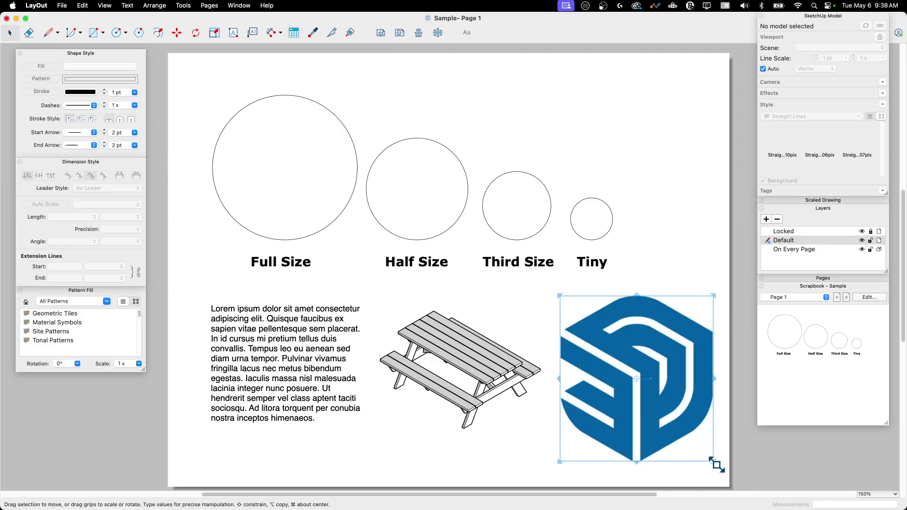
{"action": "left_click_drag", "start_coordinate": [713, 462], "coordinate": [683, 428]}
{"action": "left_click_drag", "start_coordinate": [633, 381], "coordinate": [624, 403]}
{"action": "left_click", "coordinate": [671, 442]}
{"action": "left_click", "coordinate": [782, 480]}
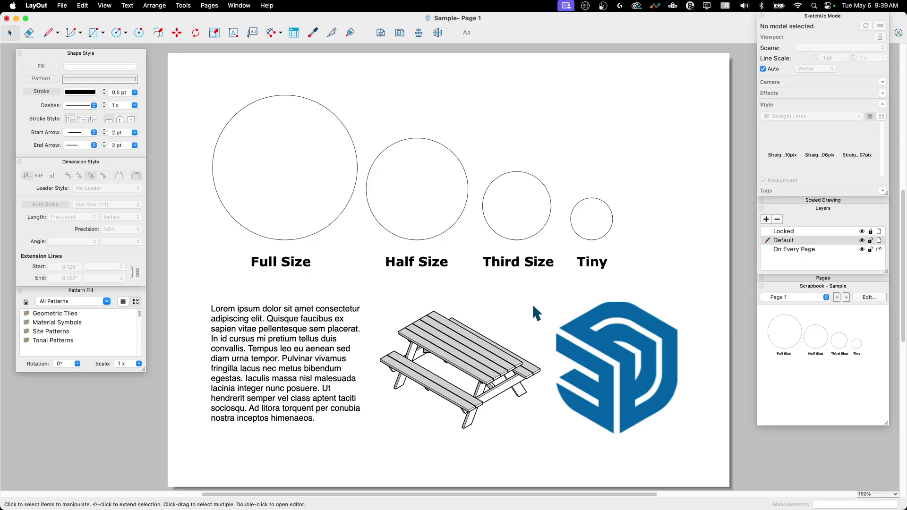
{"action": "left_click", "coordinate": [620, 353]}
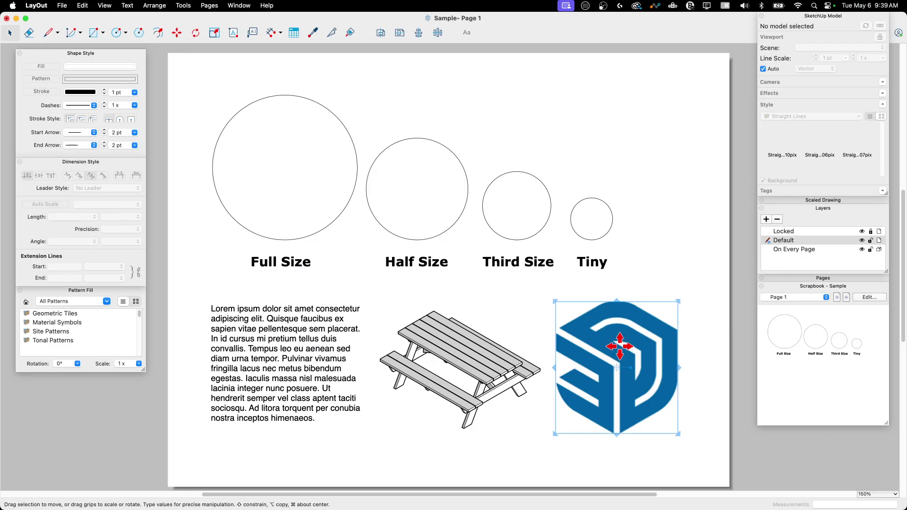
{"action": "mouse_move", "coordinate": [618, 301]}
{"action": "left_mouse_down"}
{"action": "mouse_move", "coordinate": [617, 289]}
{"action": "mouse_move", "coordinate": [610, 307]}
{"action": "mouse_move", "coordinate": [619, 297]}
{"action": "left_mouse_up"}
{"action": "left_click", "coordinate": [708, 383]}
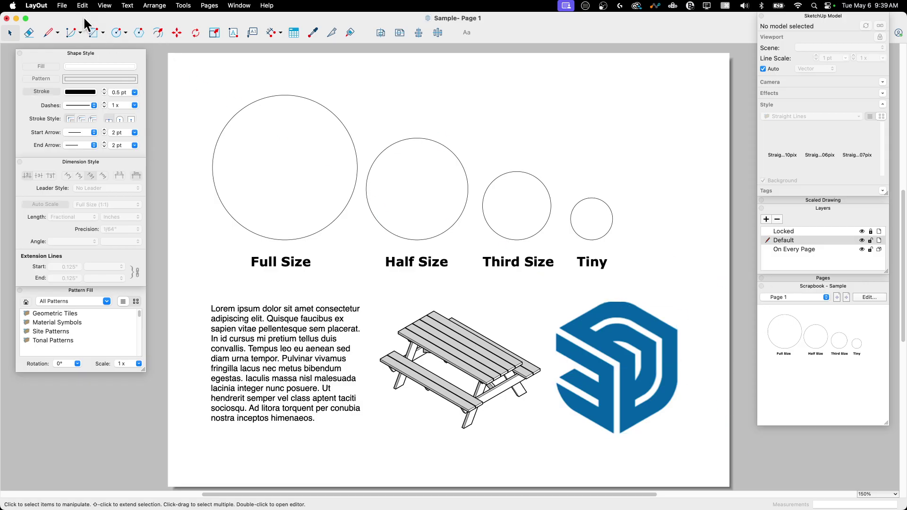
Save the Sample document and switch to the Untitled document.
{"action": "left_click", "coordinate": [62, 5]}
{"action": "left_click", "coordinate": [69, 78]}
{"action": "left_click", "coordinate": [239, 5]}
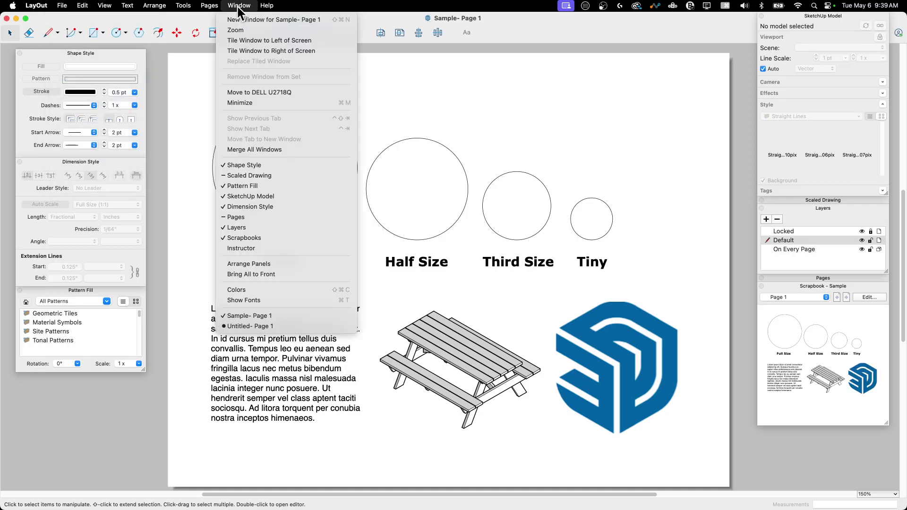
{"action": "left_click", "coordinate": [260, 325]}
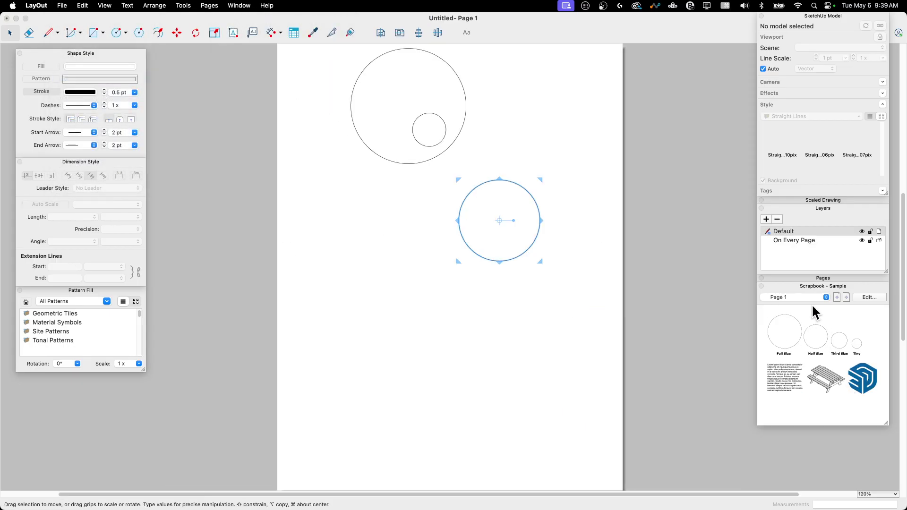
Place the lorem text, picnic table and logo from the Sample scrapbook, then return to Sample.
{"action": "left_click", "coordinate": [806, 297]}
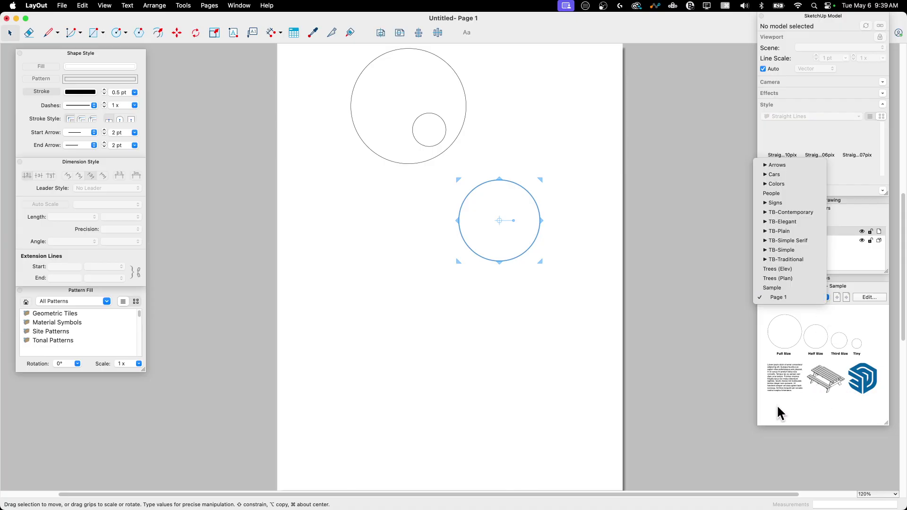
{"action": "left_click", "coordinate": [682, 395]}
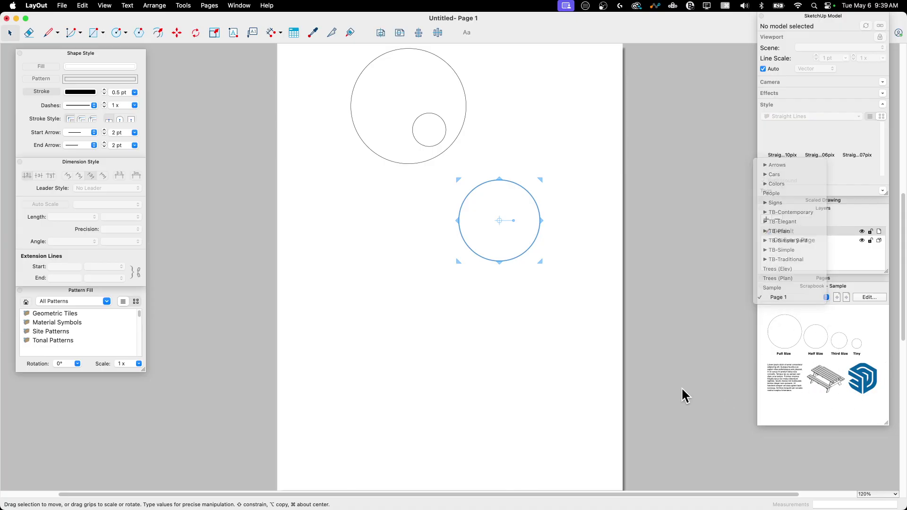
{"action": "left_click", "coordinate": [773, 377]}
{"action": "left_click_drag", "start_coordinate": [783, 377], "coordinate": [329, 260]}
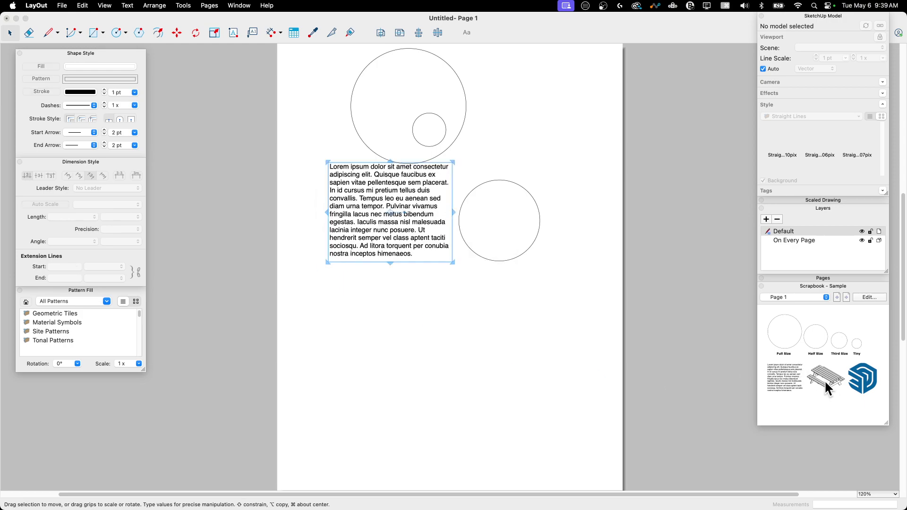
{"action": "mouse_move", "coordinate": [826, 383]}
{"action": "left_mouse_down"}
{"action": "mouse_move", "coordinate": [348, 402]}
{"action": "mouse_move", "coordinate": [662, 473]}
{"action": "left_mouse_up"}
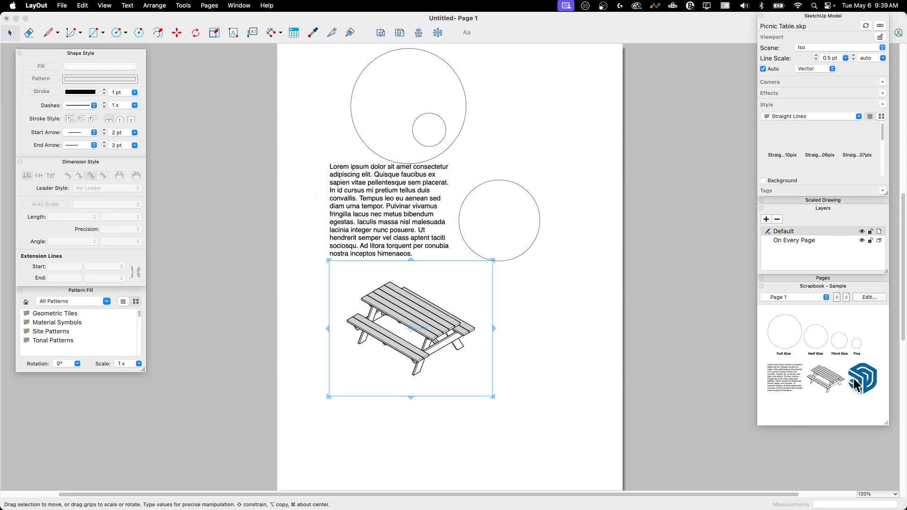
{"action": "mouse_move", "coordinate": [866, 384]}
{"action": "left_mouse_down"}
{"action": "mouse_move", "coordinate": [529, 428]}
{"action": "mouse_move", "coordinate": [539, 446]}
{"action": "left_mouse_up"}
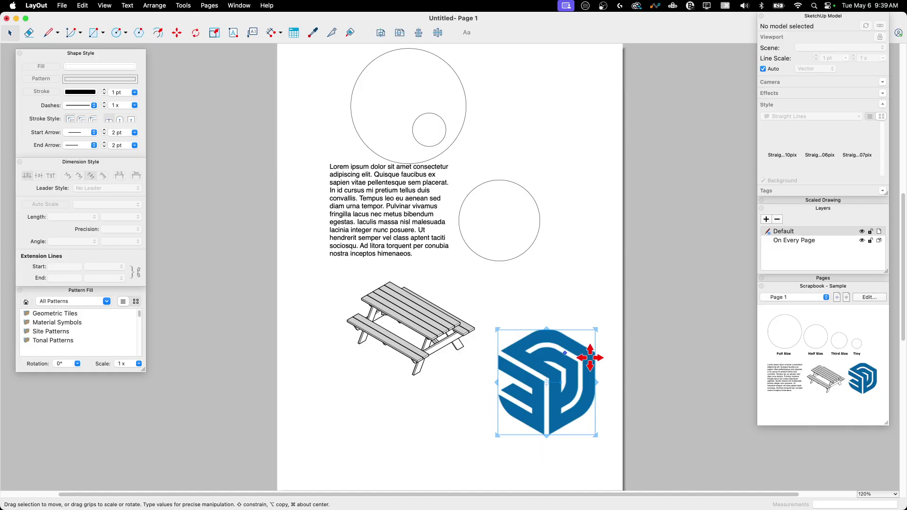
{"action": "left_click", "coordinate": [405, 349]}
{"action": "left_click_drag", "start_coordinate": [418, 327], "coordinate": [410, 352]}
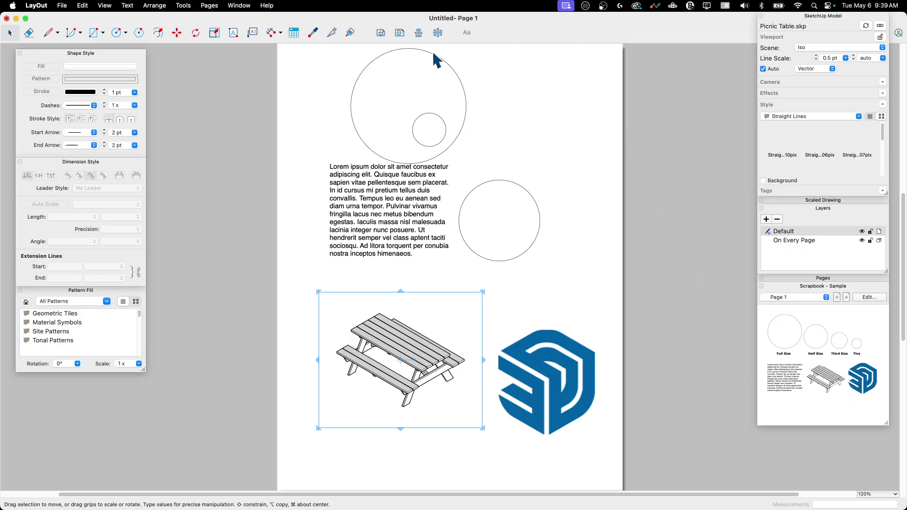
{"action": "left_click", "coordinate": [238, 7]}
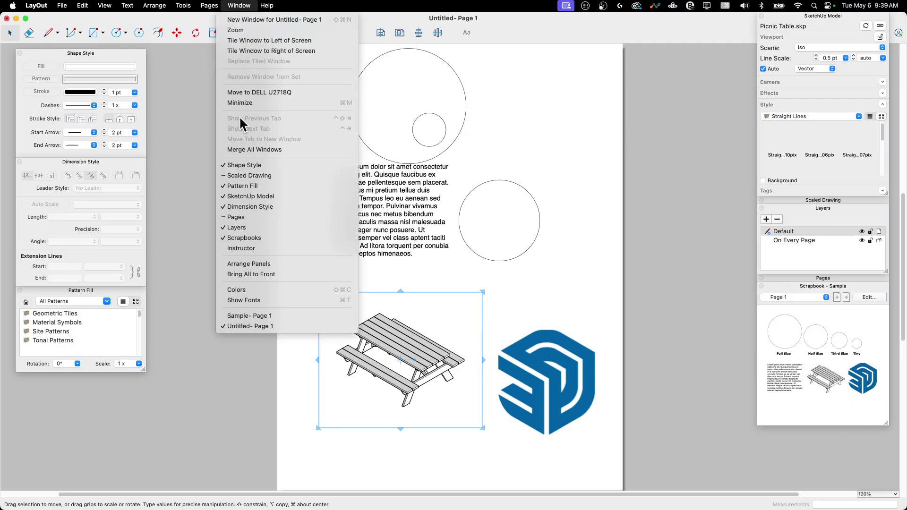
{"action": "left_click", "coordinate": [235, 314]}
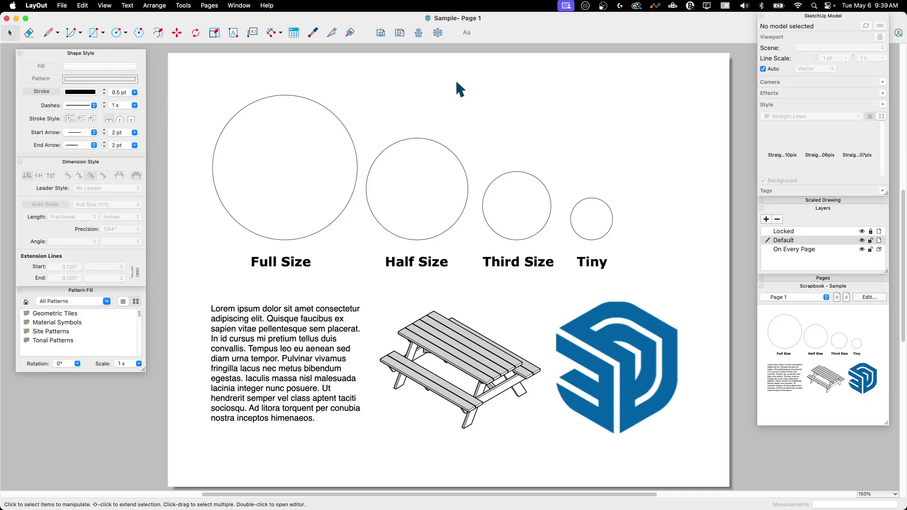